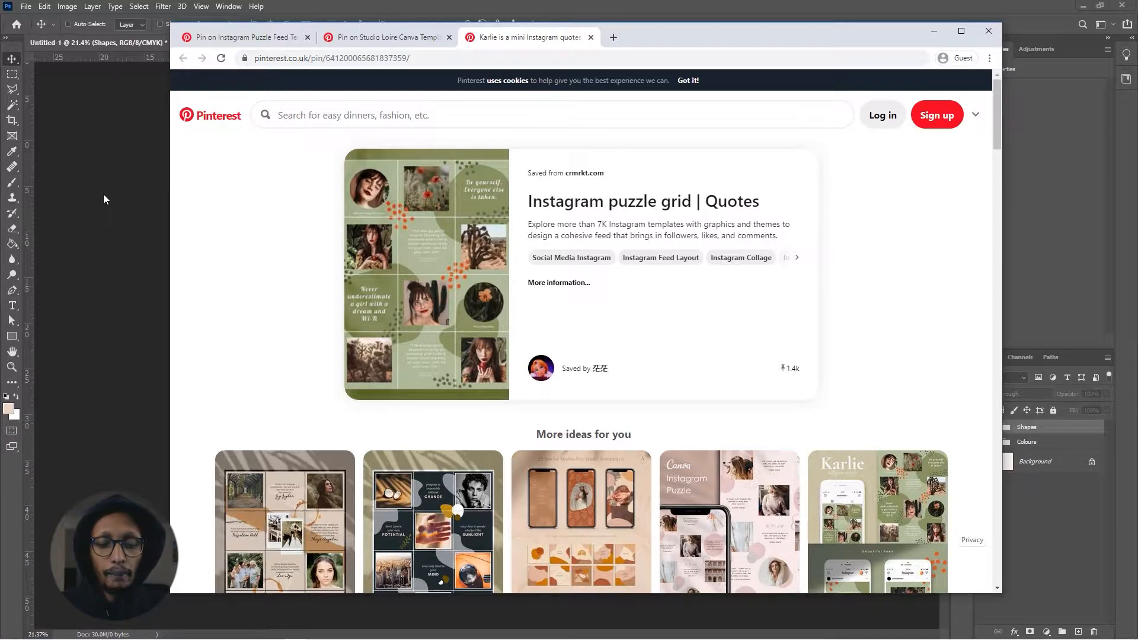
Switch to Photoshop and check the canvas width and height in pixels without changing the canvas size.
left_click(103, 194)
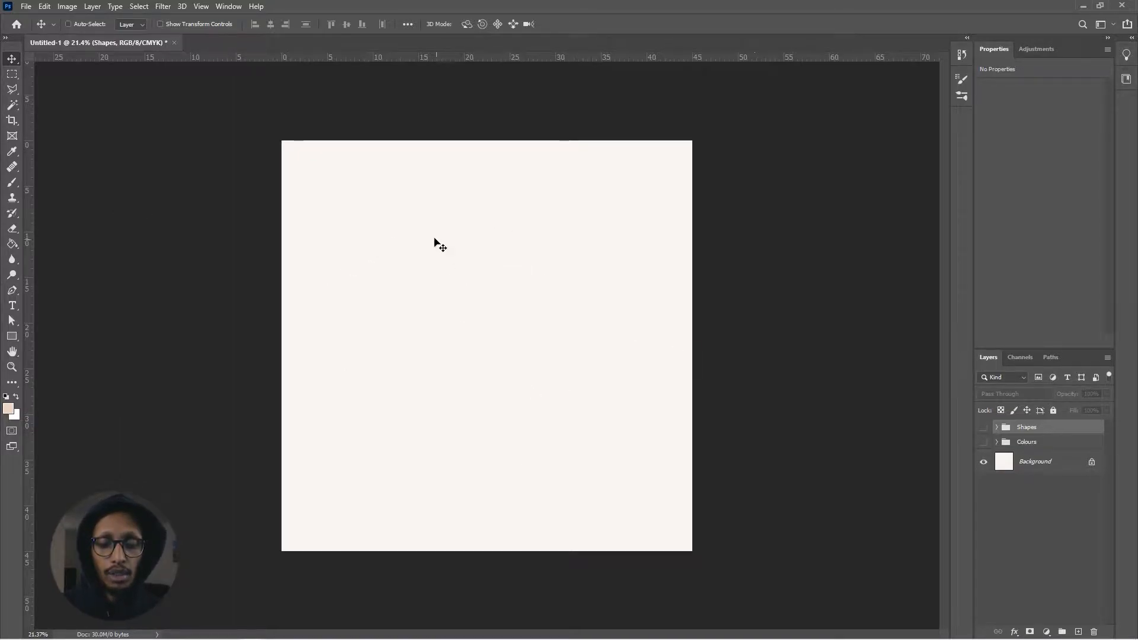
left_click(67, 6)
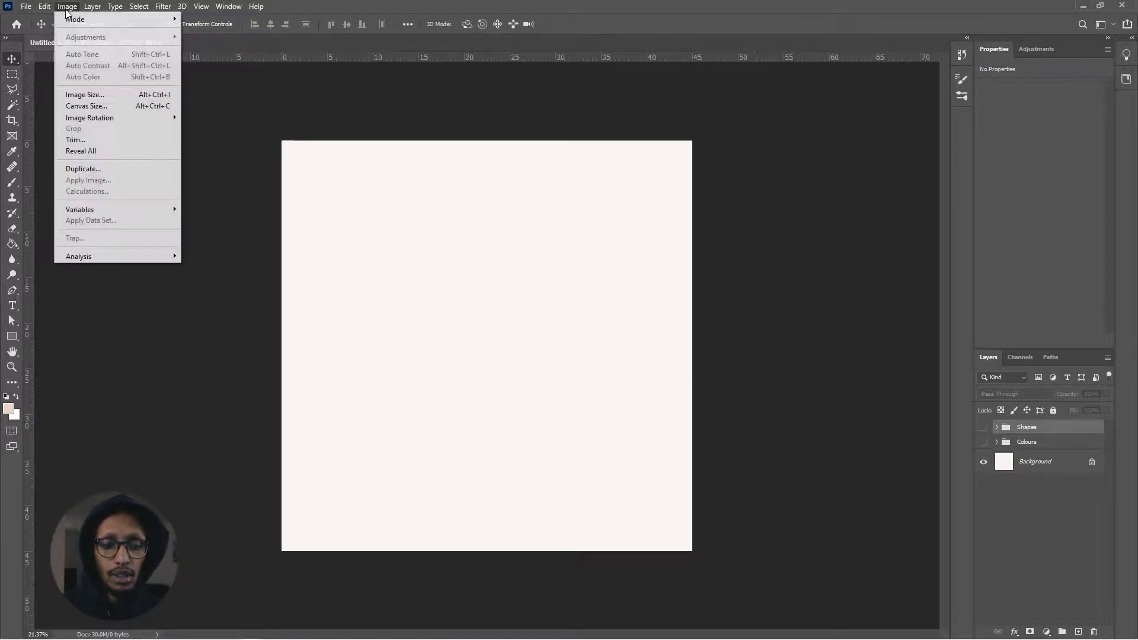
left_click(94, 106)
left_click(605, 203)
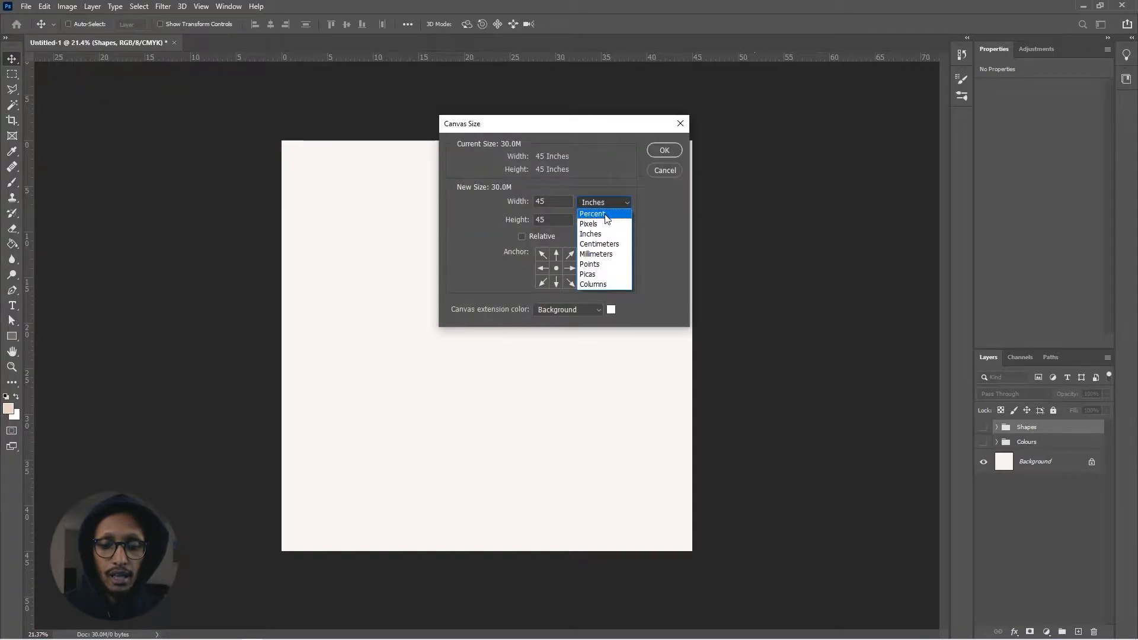
left_click(604, 223)
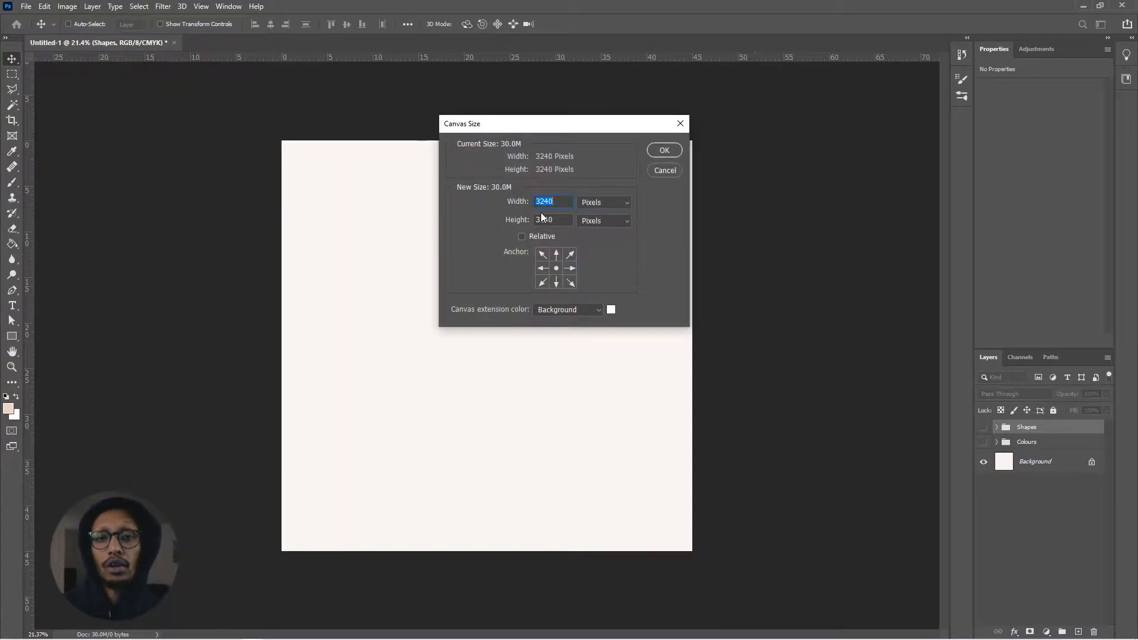
key("Tab")
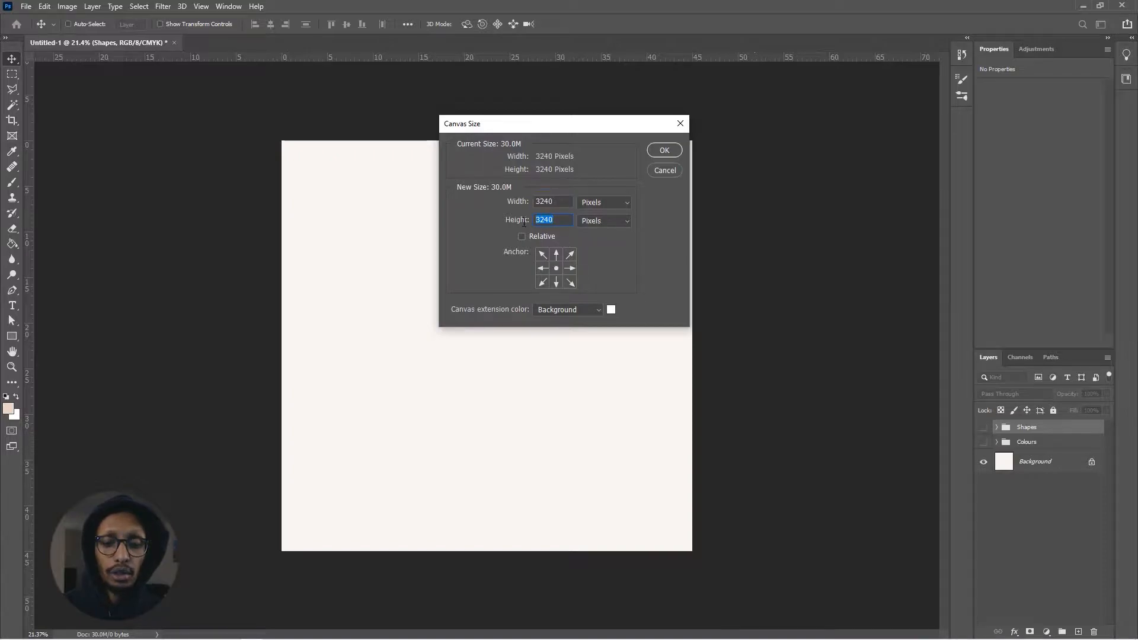
left_click(660, 173)
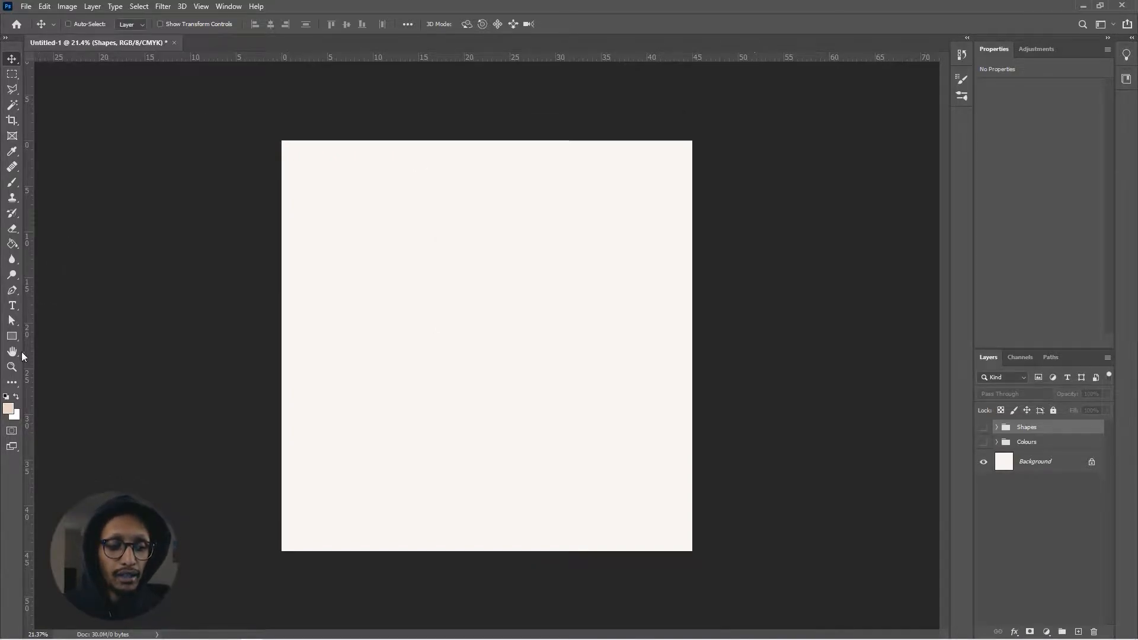
Create a 1080 × 1080 px square shape on the canvas.
left_click(12, 336)
left_click(487, 271)
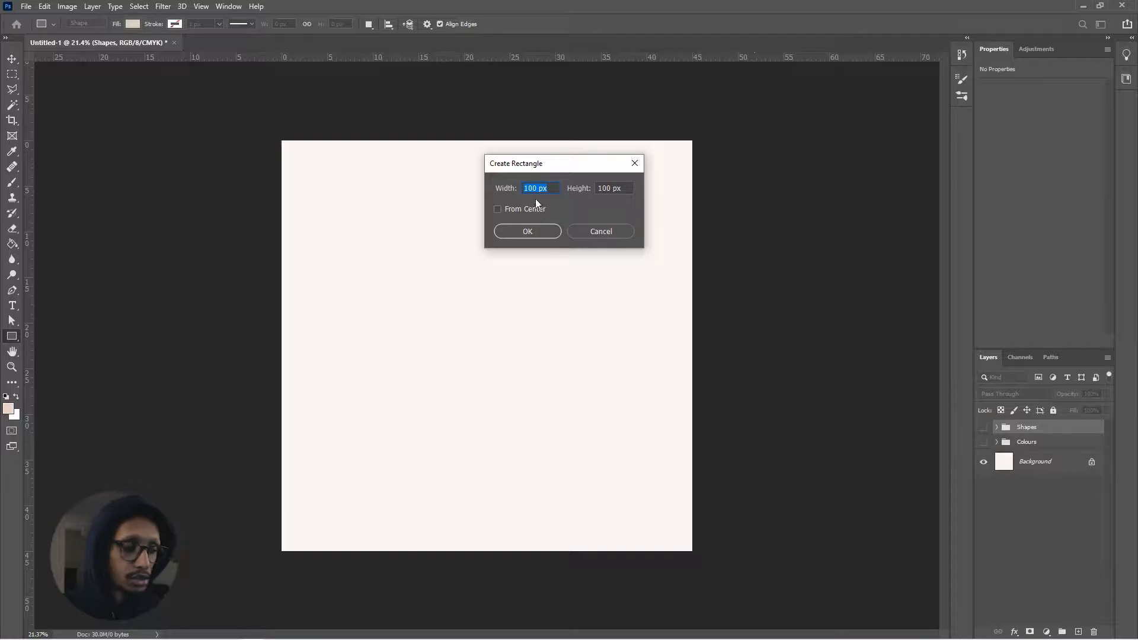
type("10")
left_click(613, 188)
type("1080")
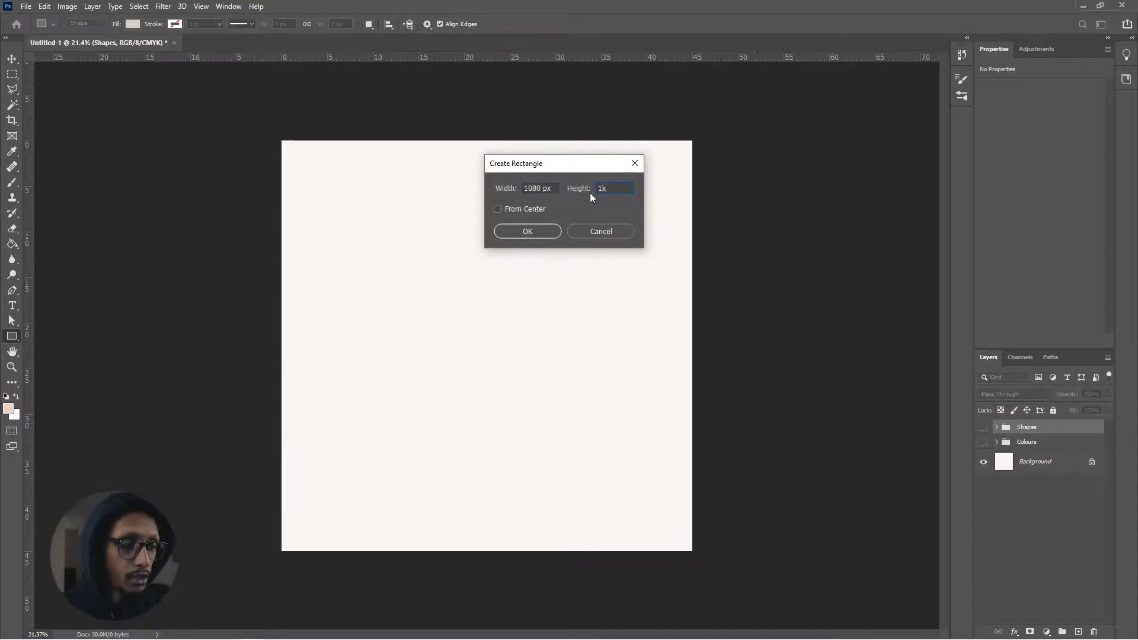
key("Return")
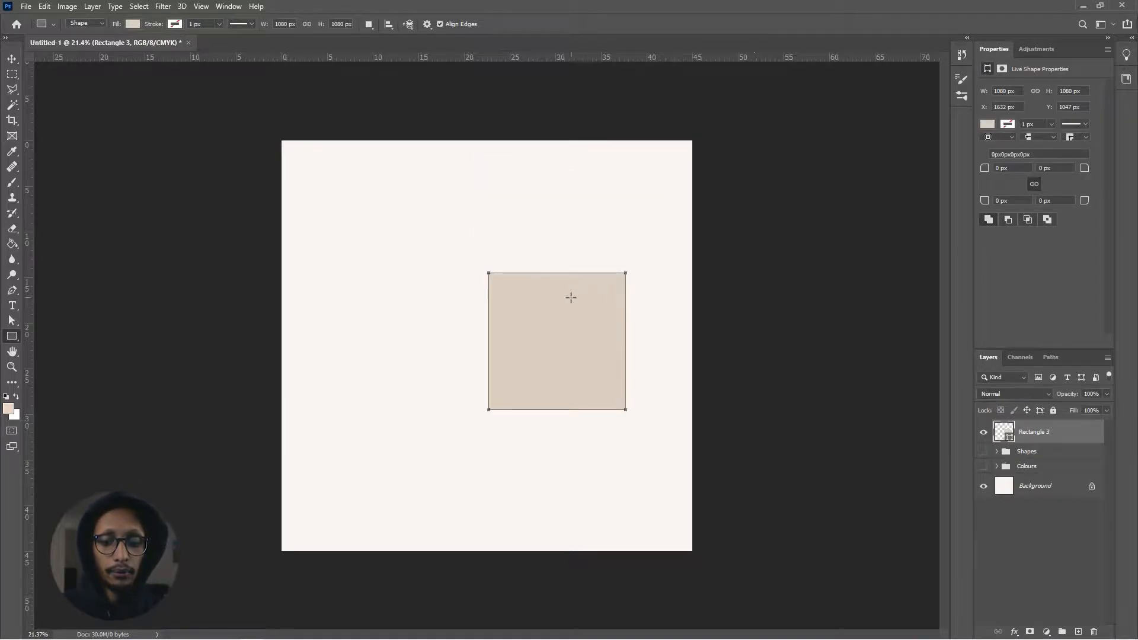
Fill the canvas with a 3 × 3 grid by duplicating the square along the bottom row, grouping that row and copying it upward.
key("v")
left_click_drag(571, 309, 364, 502)
left_click(1034, 482, "shift")
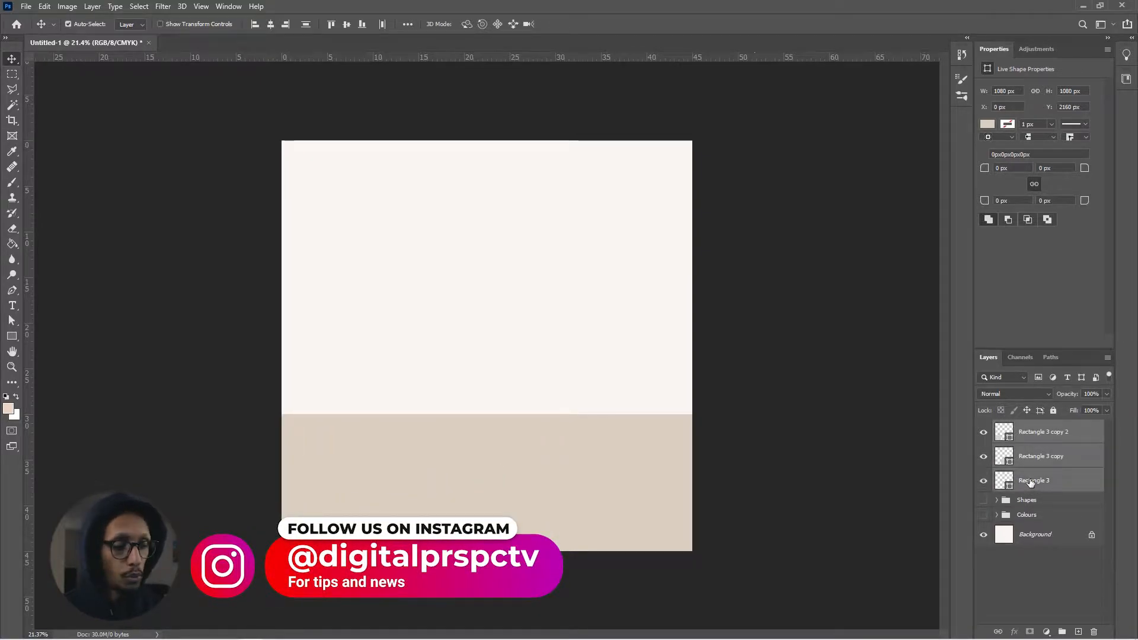
key("ctrl+g")
left_click_drag(568, 490, 556, 228)
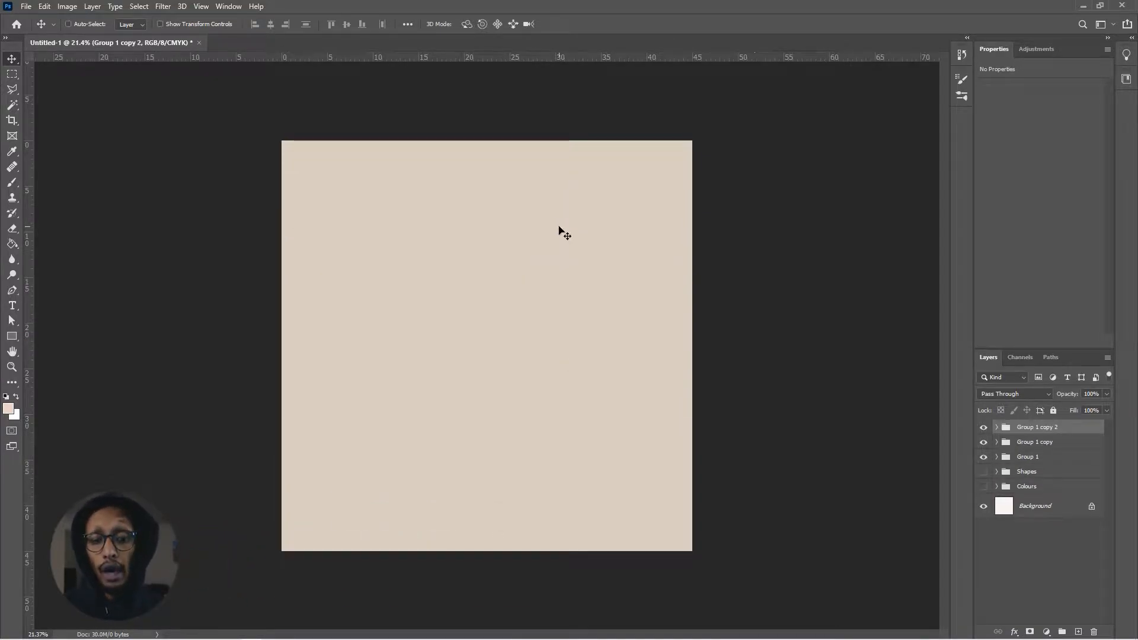
Look at the Instagram puzzle grid example on Pinterest in the browser and return to Photoshop.
mouse_move(304, 638)
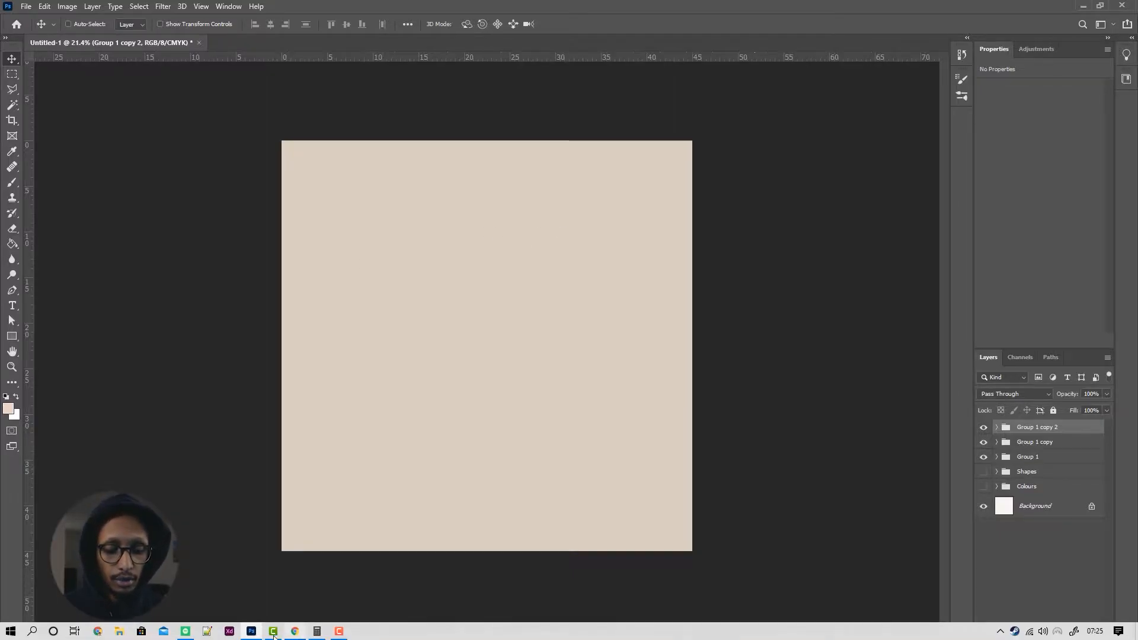
left_click(297, 632)
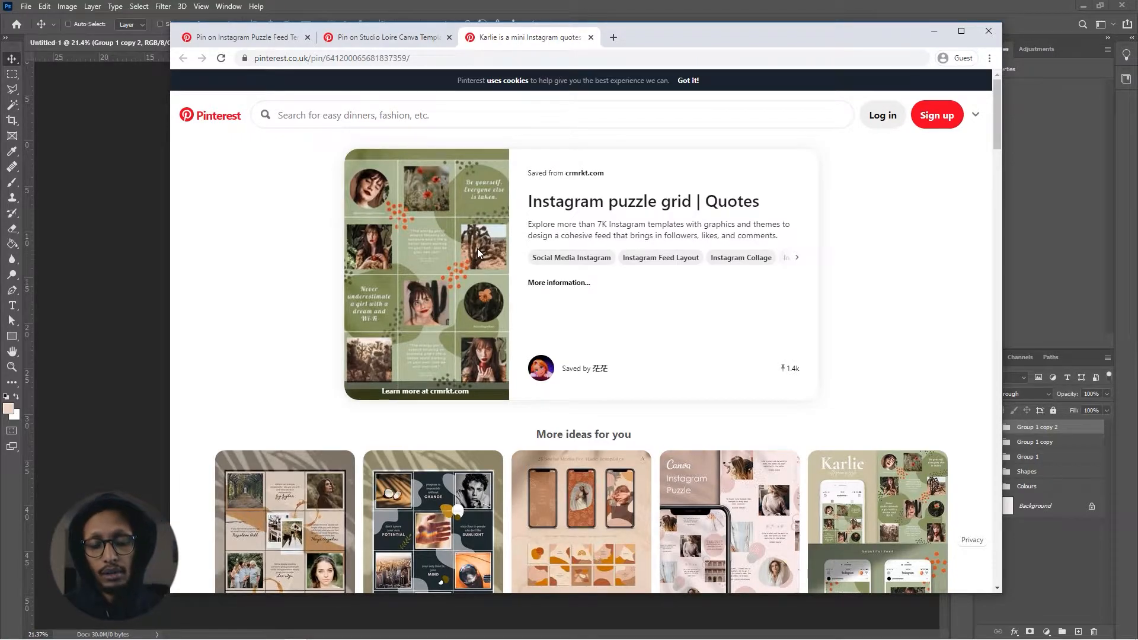
left_click(99, 212)
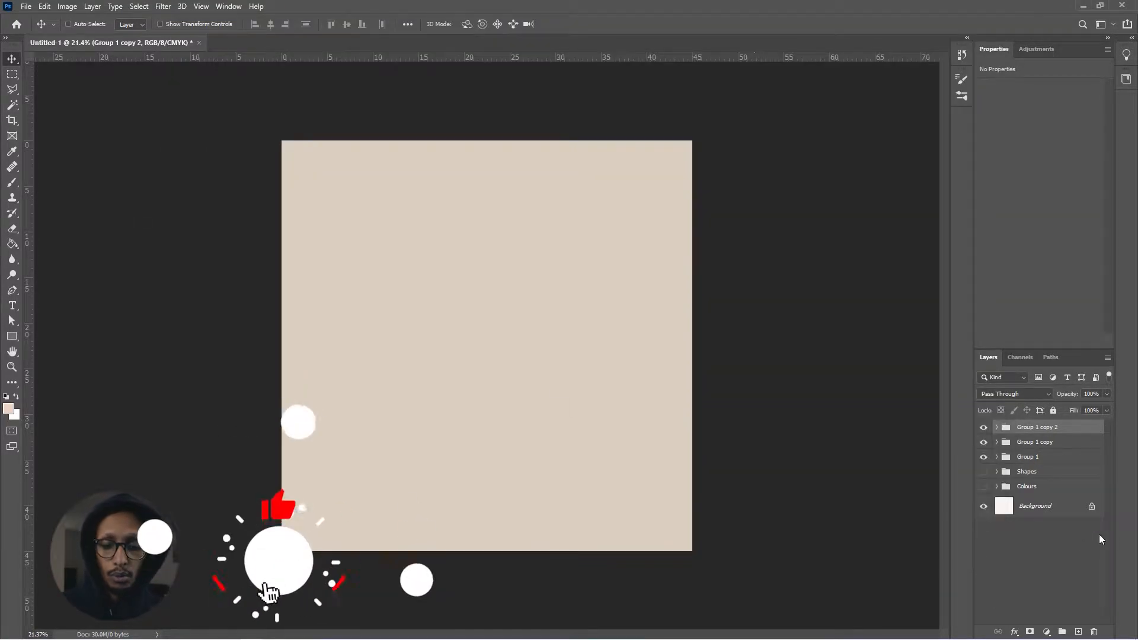
Delete the three groups of squares.
left_click(1046, 456, "shift")
left_click_drag(1045, 456, 1094, 630)
Show the guides and preview the Colours group, hiding the group again after viewing its swatches.
key("ctrl+semicolon")
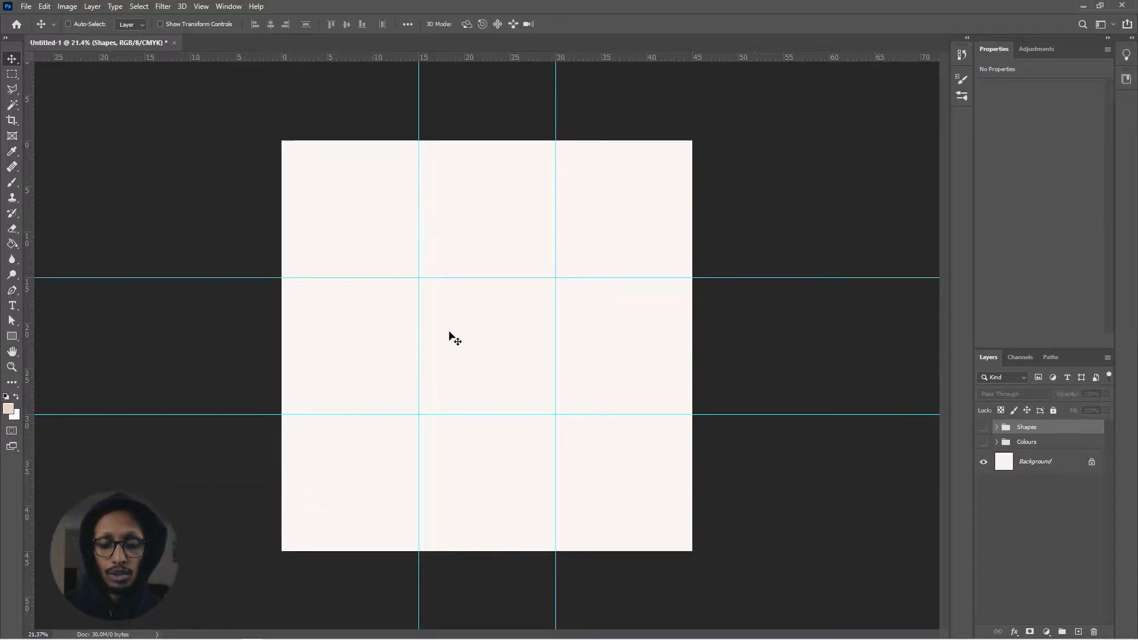
left_click(984, 442)
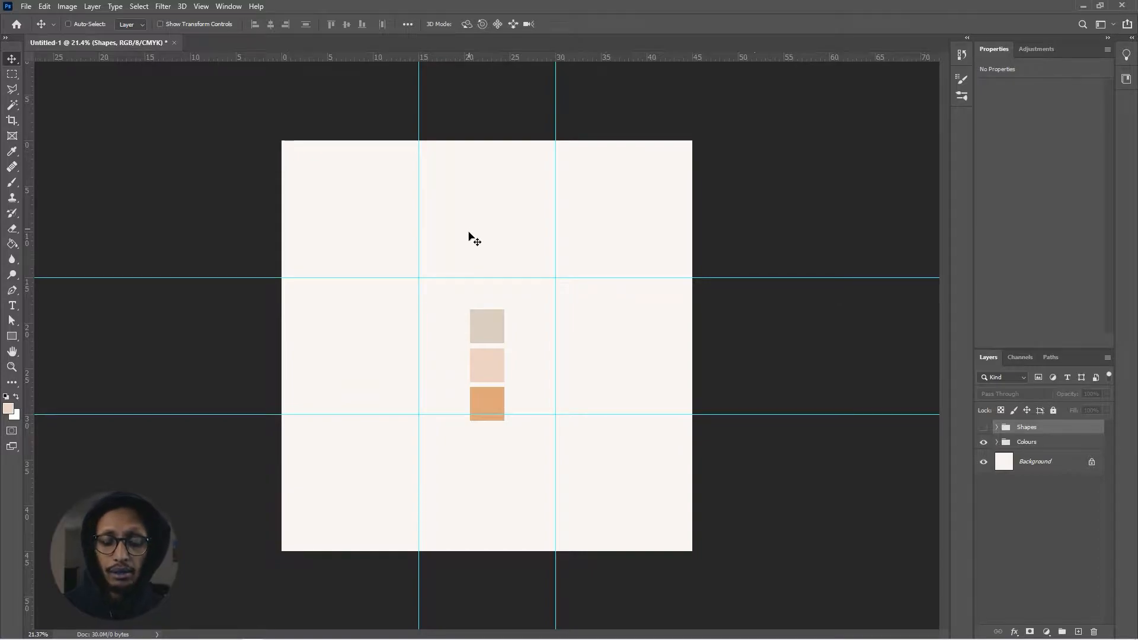
left_click(983, 443)
Make the Shapes group visible and hide the guides.
left_click(984, 427)
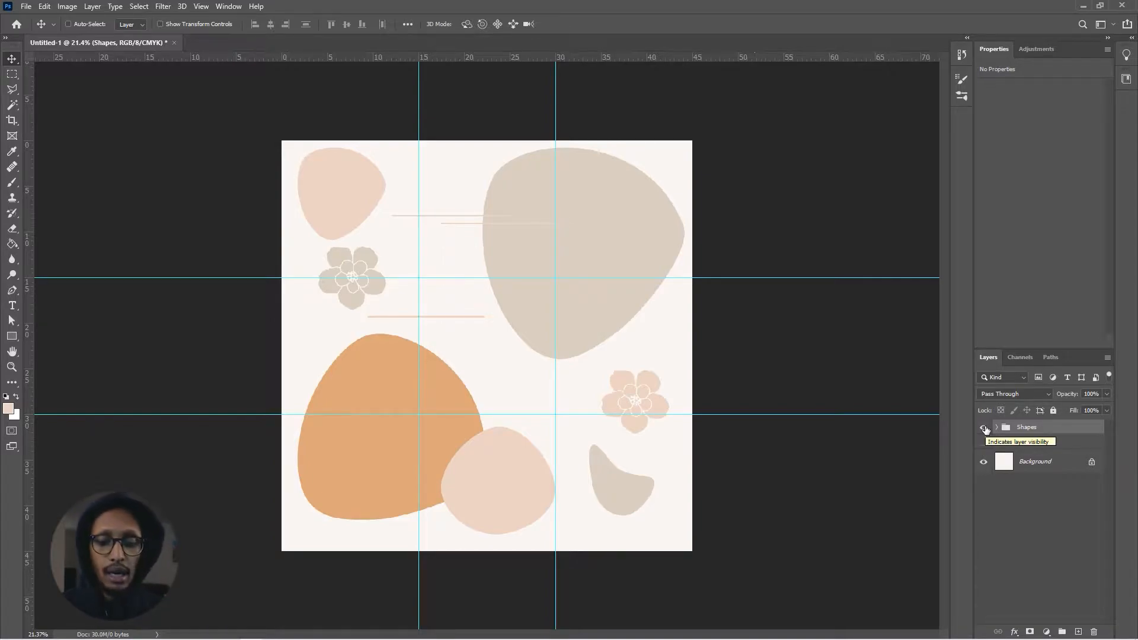
key("ctrl+semicolon")
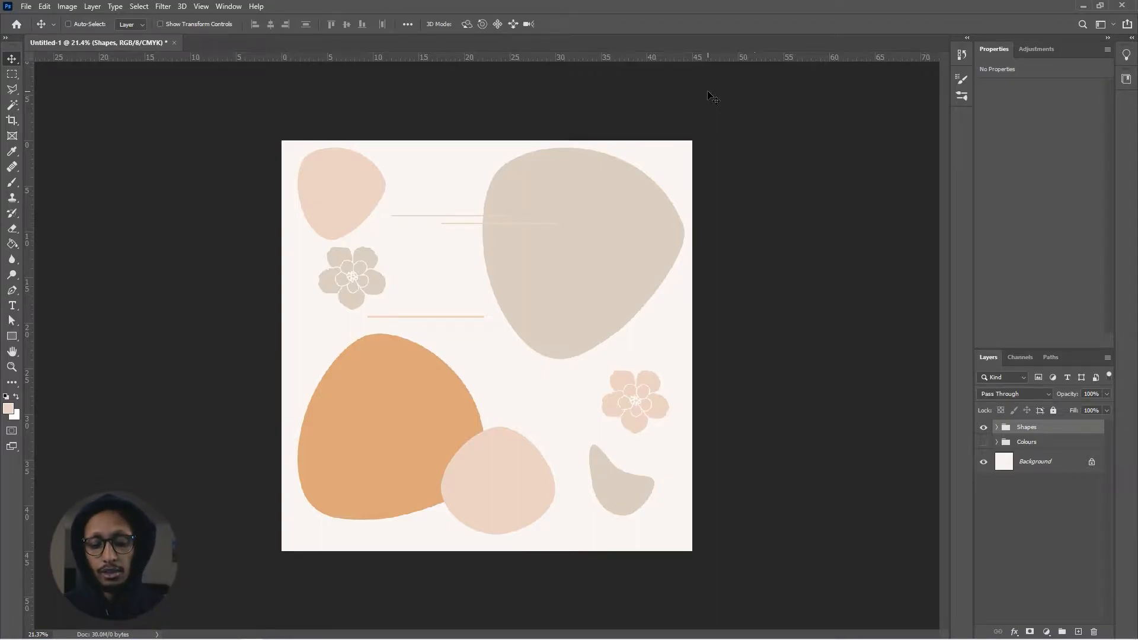
key("ctrl")
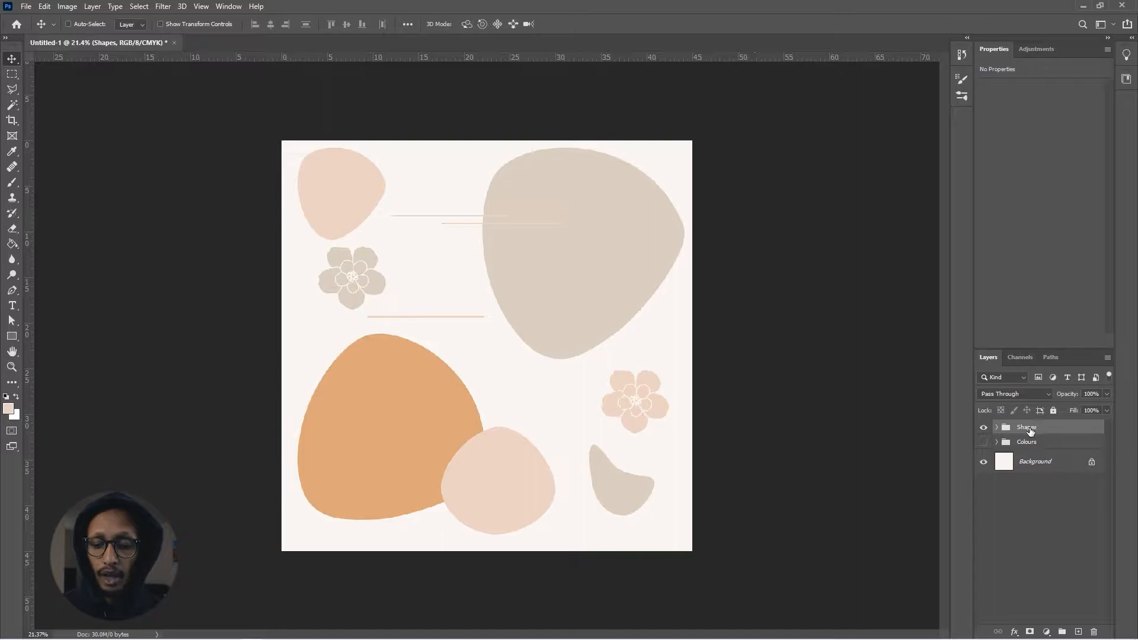
Merge the Shapes group into a single layer and try moving it slightly, undoing the move.
right_click(1025, 428)
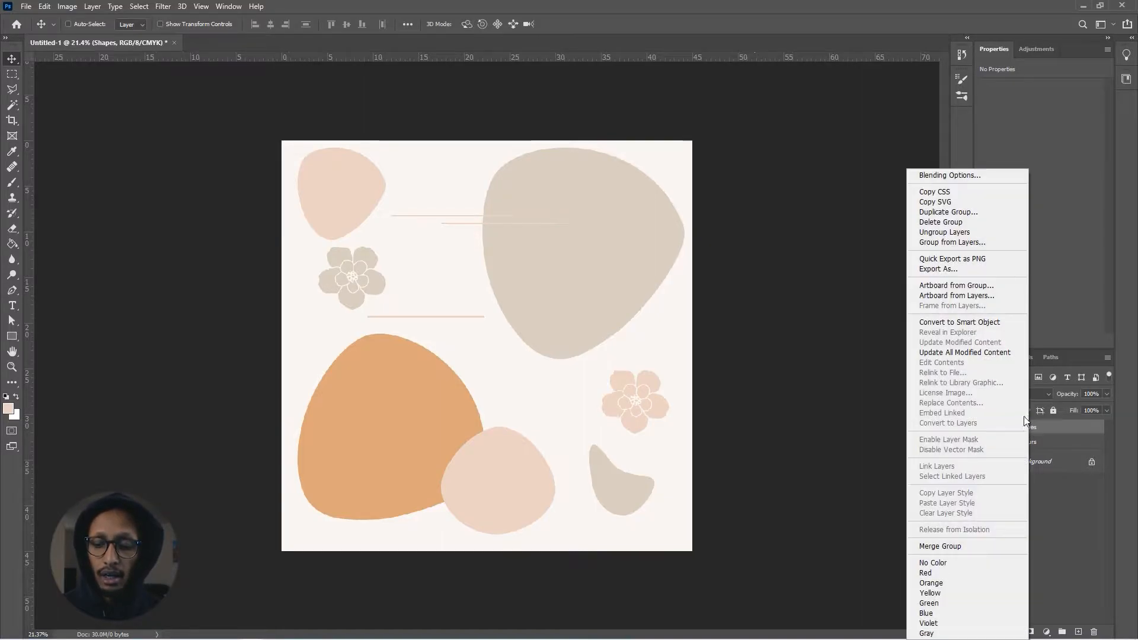
left_click(941, 545)
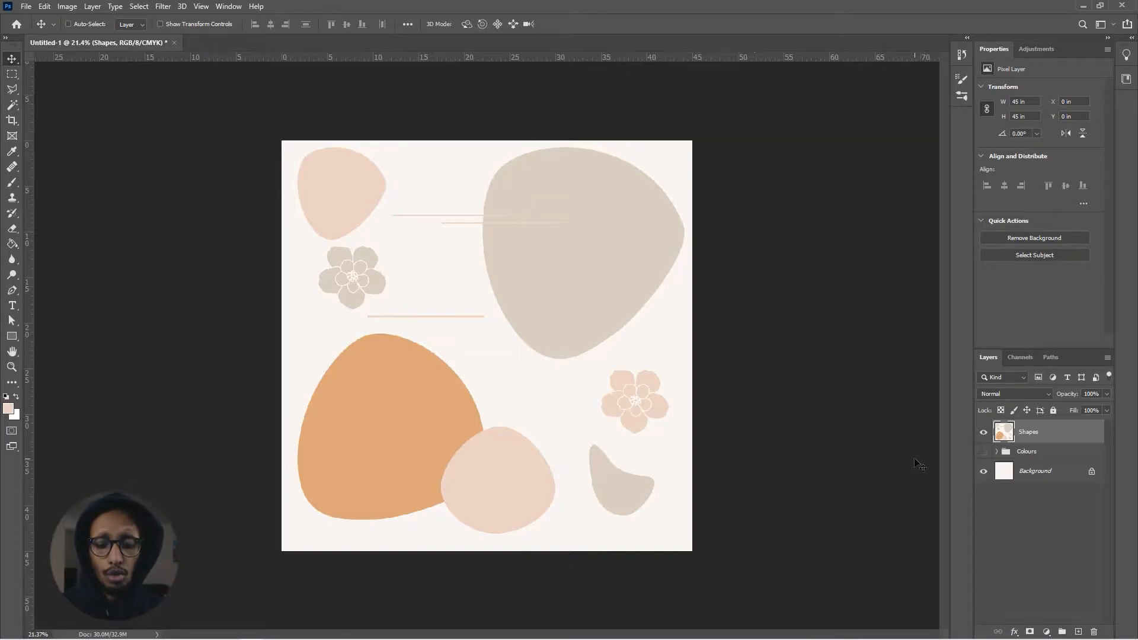
mouse_move(393, 428)
left_mouse_down()
mouse_move(380, 403)
mouse_move(406, 431)
left_mouse_up()
key("ctrl+z")
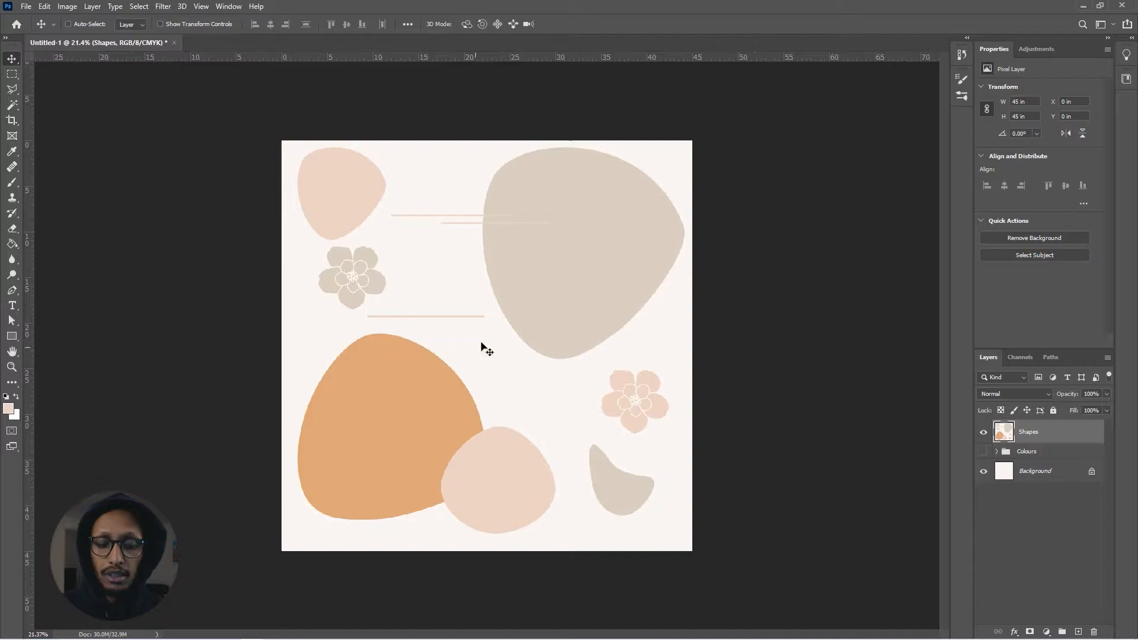
Start the Offset filter on the Shapes layer with a horizontal offset of +1113 pixels and a vertical offset of +1392 pixels.
left_click(162, 7)
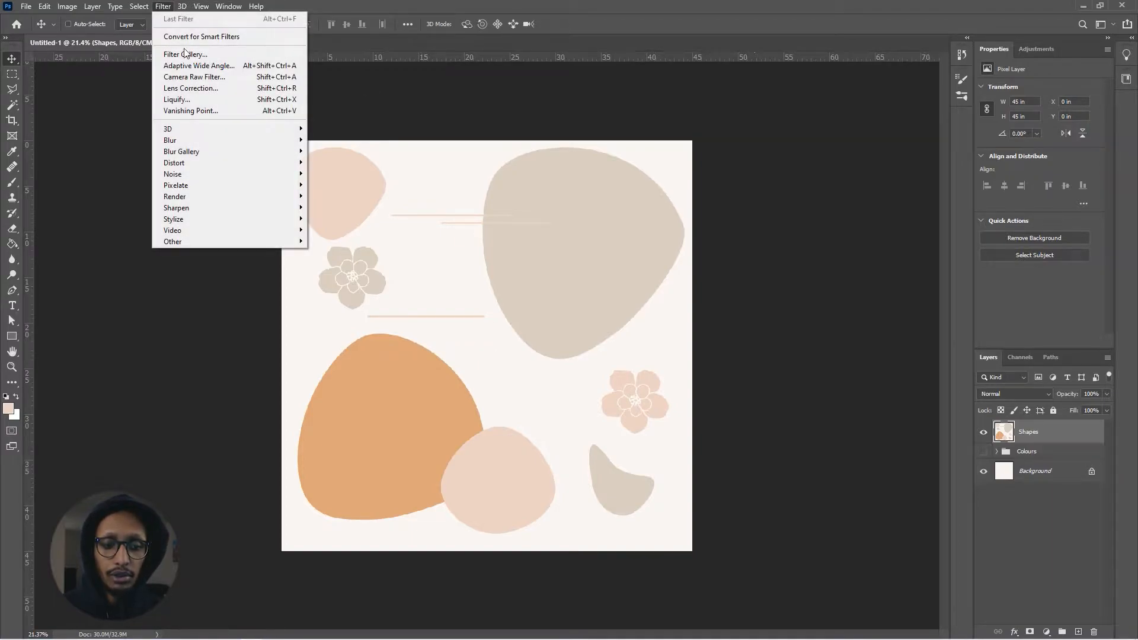
mouse_move(204, 241)
left_click(330, 297)
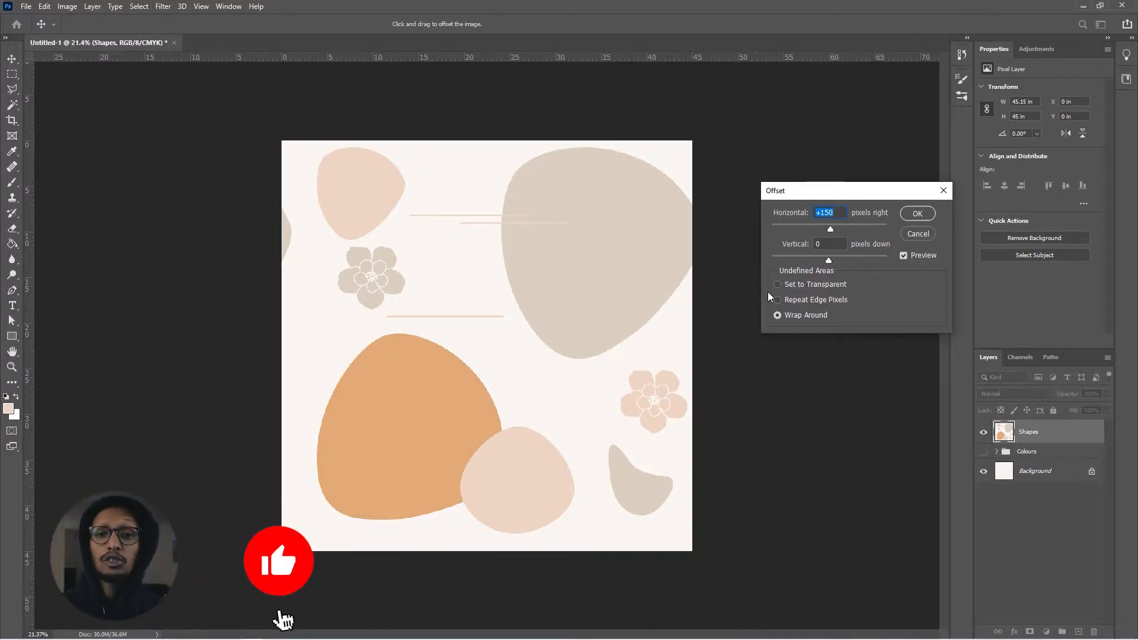
left_click_drag(830, 228, 842, 228)
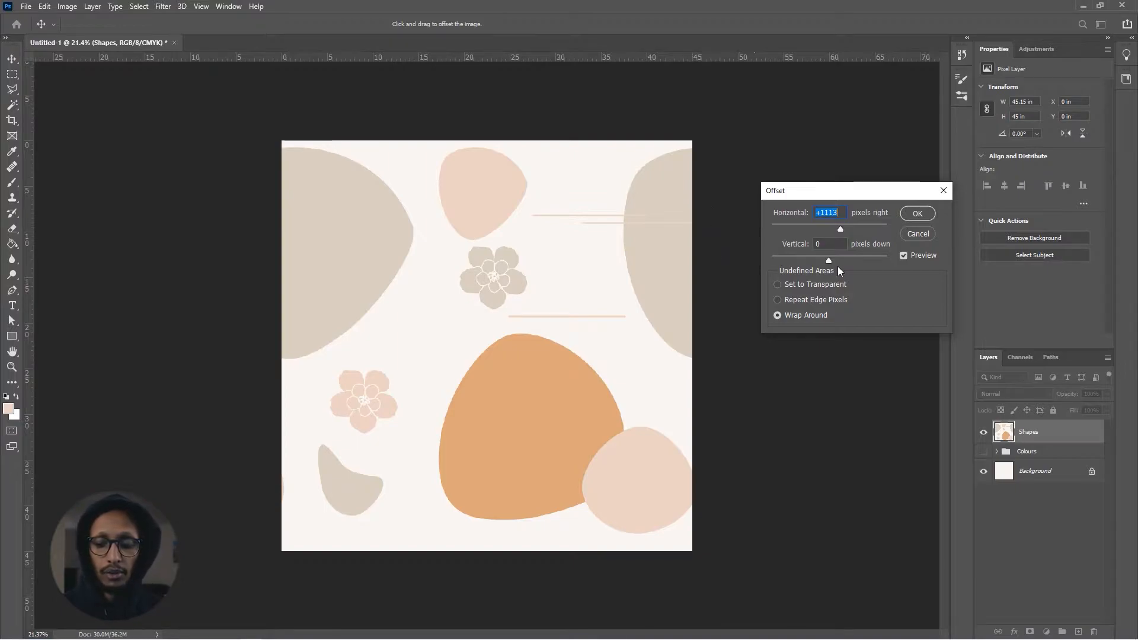
left_click_drag(827, 259, 848, 259)
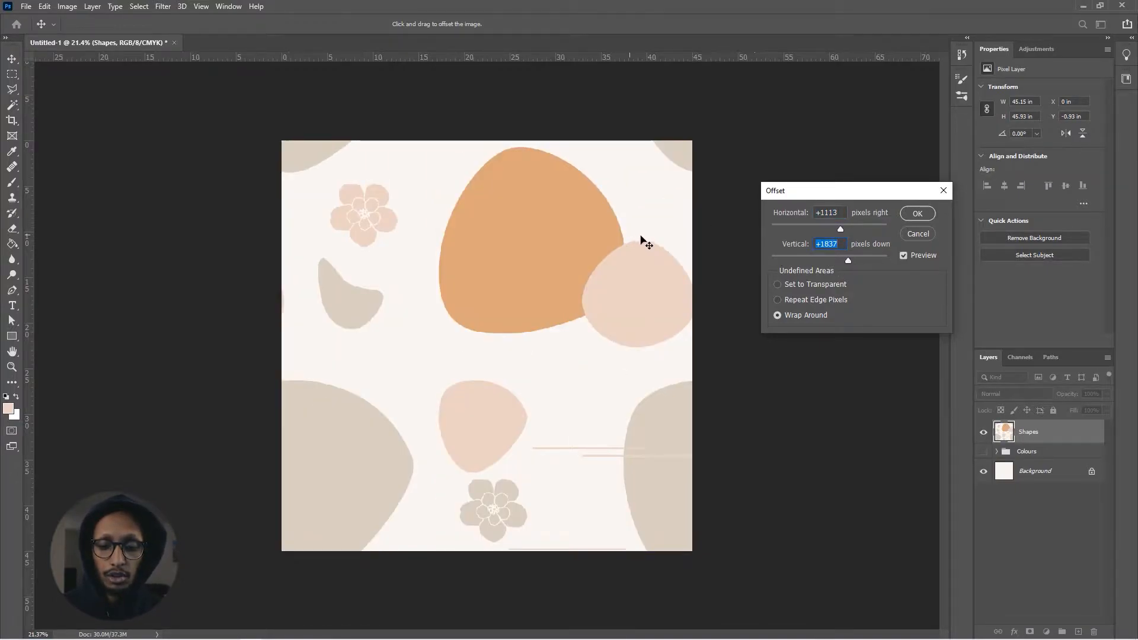
left_click_drag(844, 259, 843, 261)
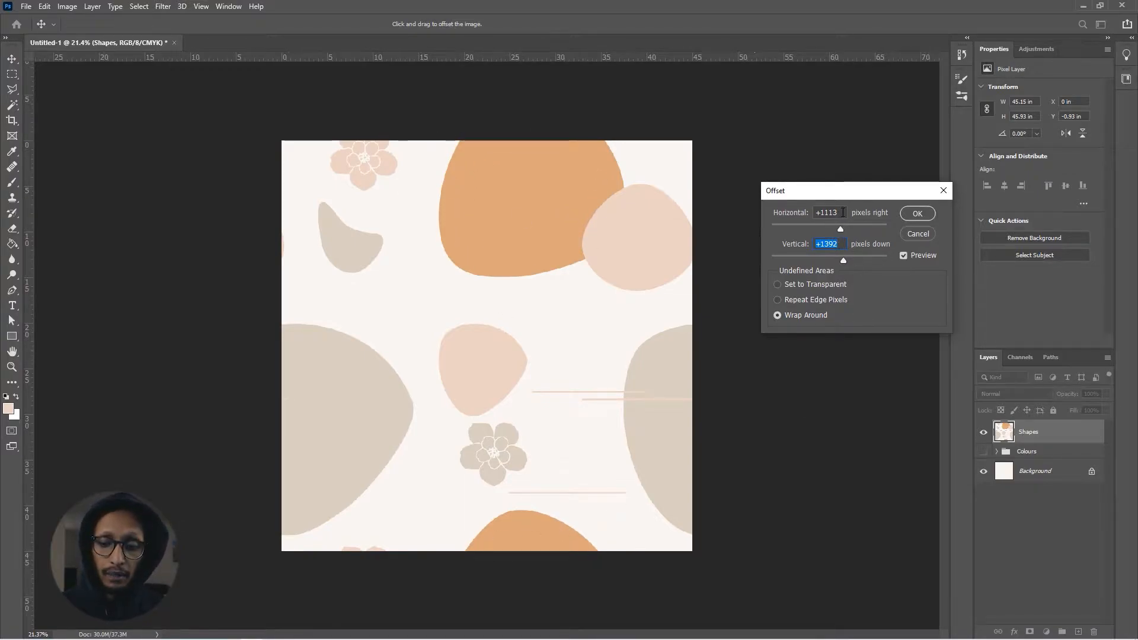
Set the horizontal offset to 0 and the vertical offset to +1336 pixels, and apply the filter.
double_click(835, 212)
type("0")
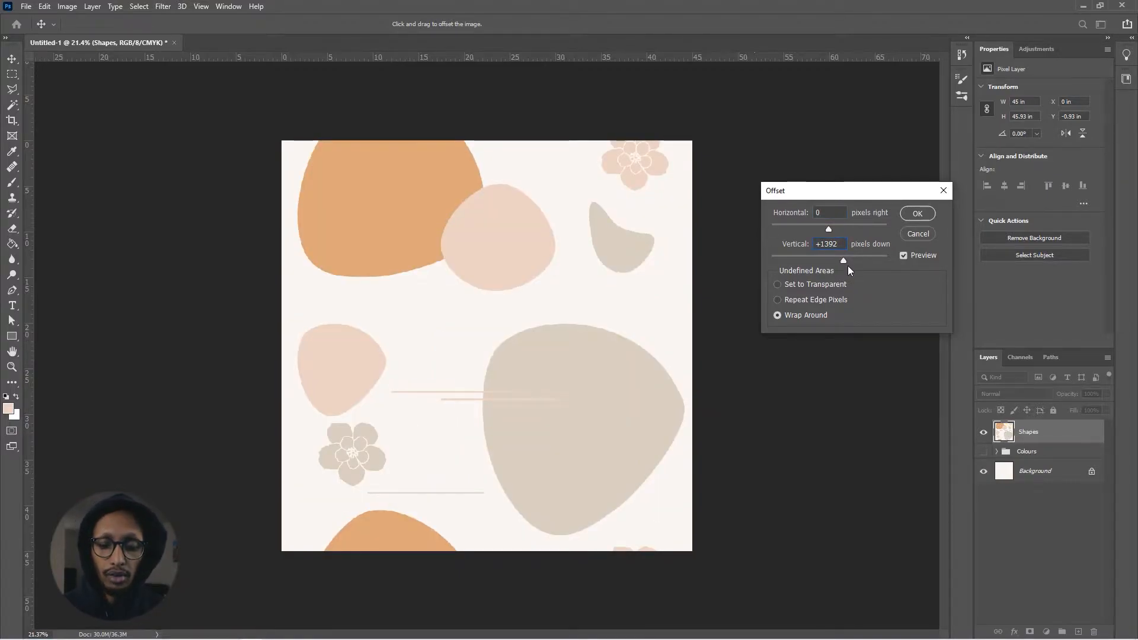
left_click_drag(843, 261, 842, 260)
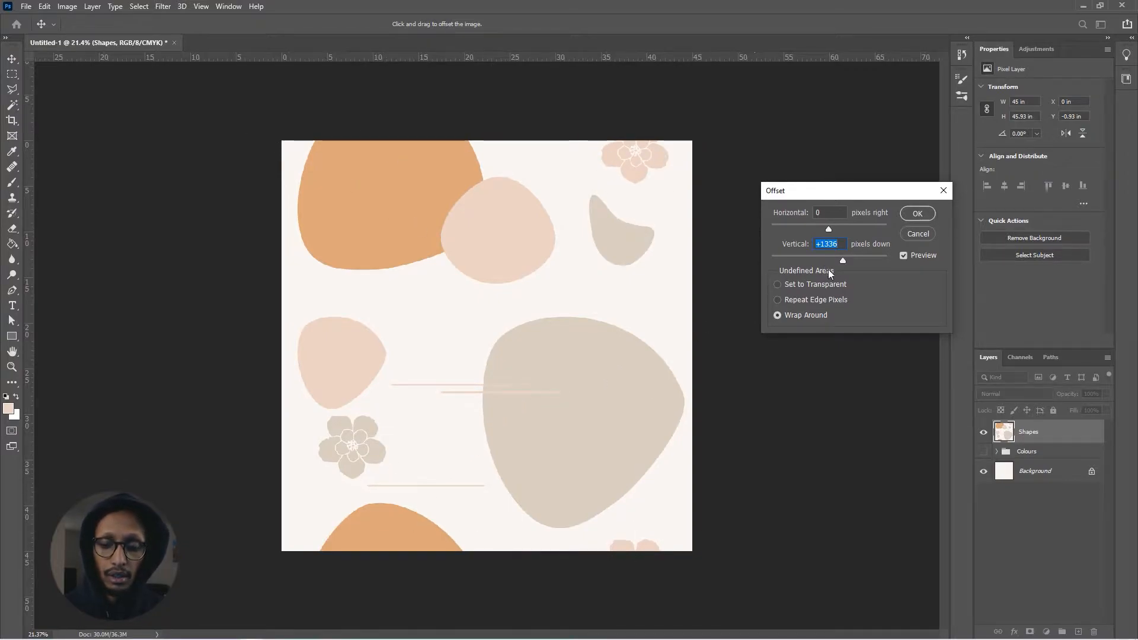
left_click(920, 214)
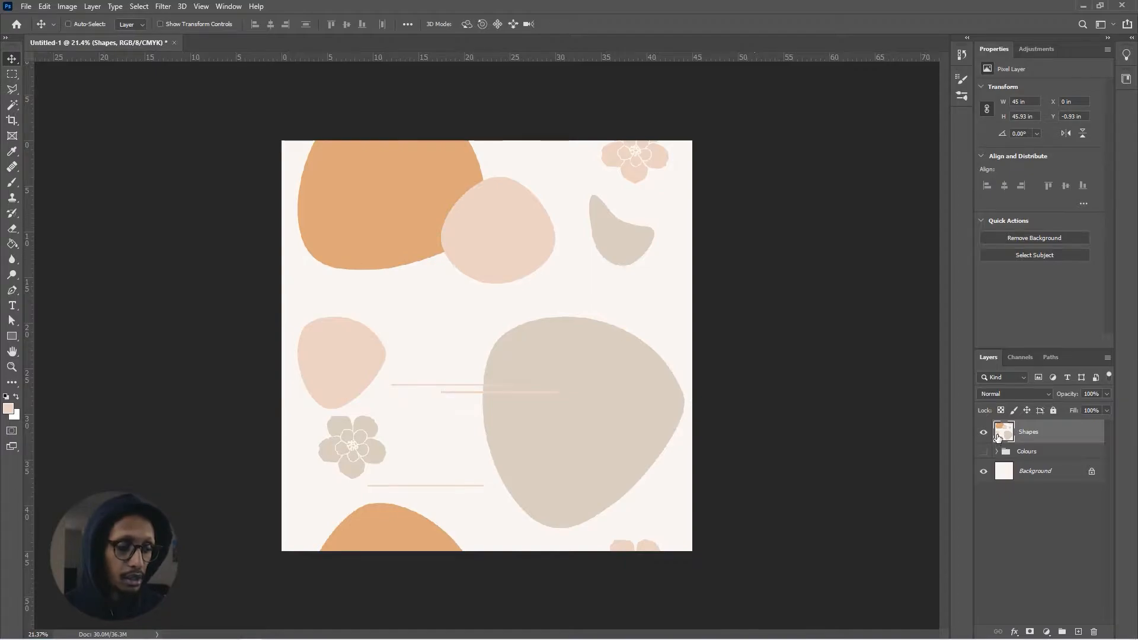
Show the guides and draw a beige square about 984 px wide inside the lower-right grid cell.
key("ctrl+semicolon")
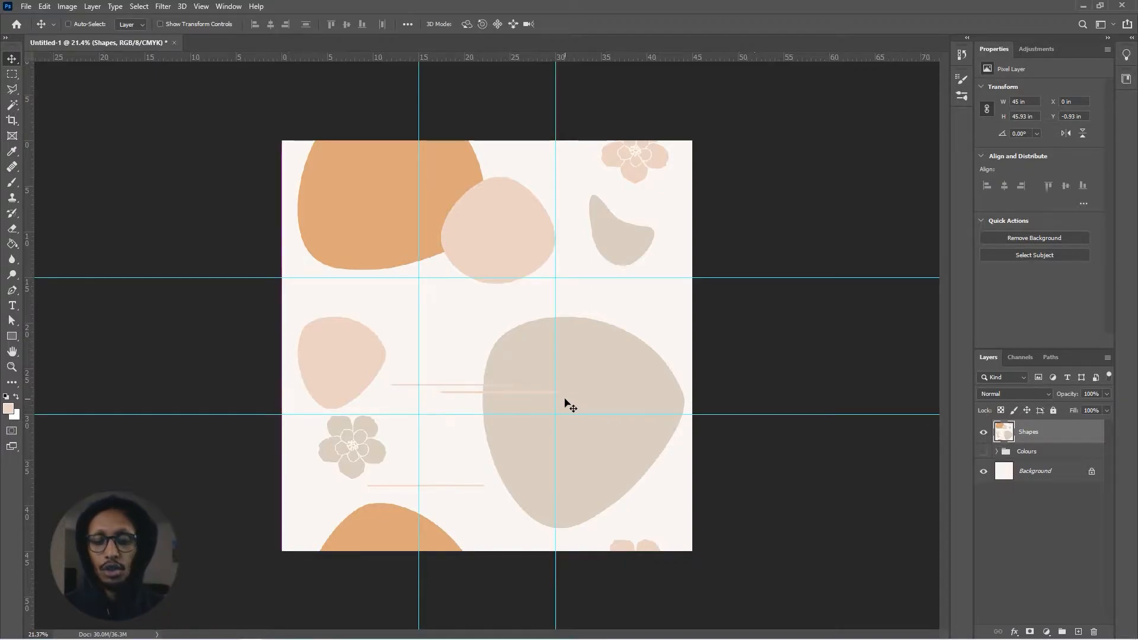
key("z")
left_click(644, 506)
left_click(646, 508)
left_click(657, 531)
left_click_drag(663, 535, 591, 401)
left_click(349, 341)
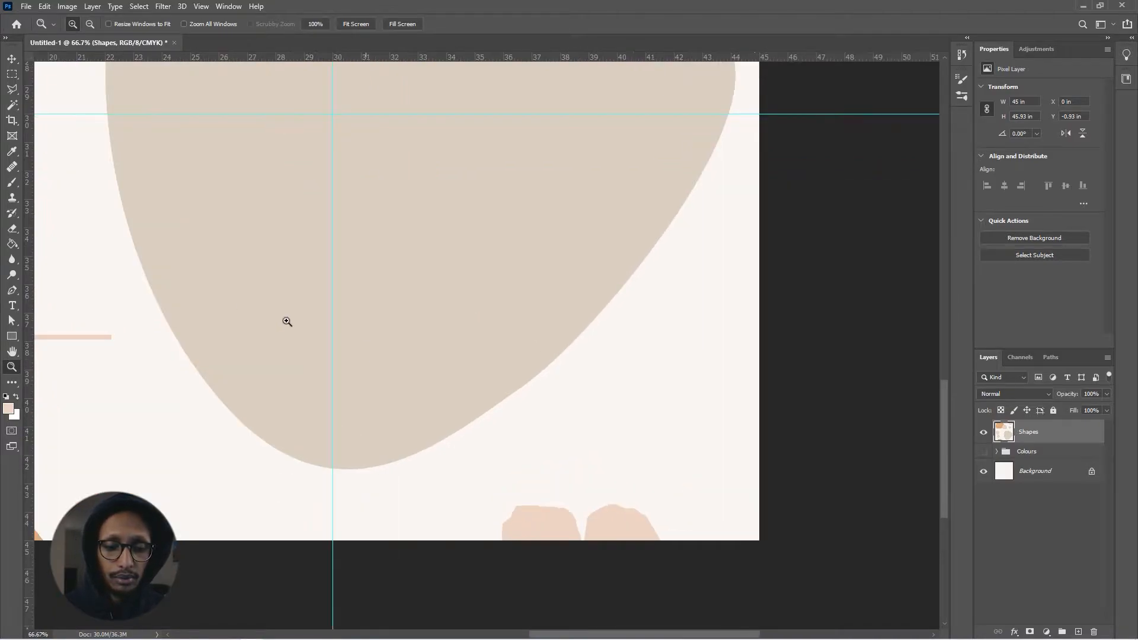
left_click_drag(12, 336, 66, 336)
left_click_drag(352, 128, 741, 517)
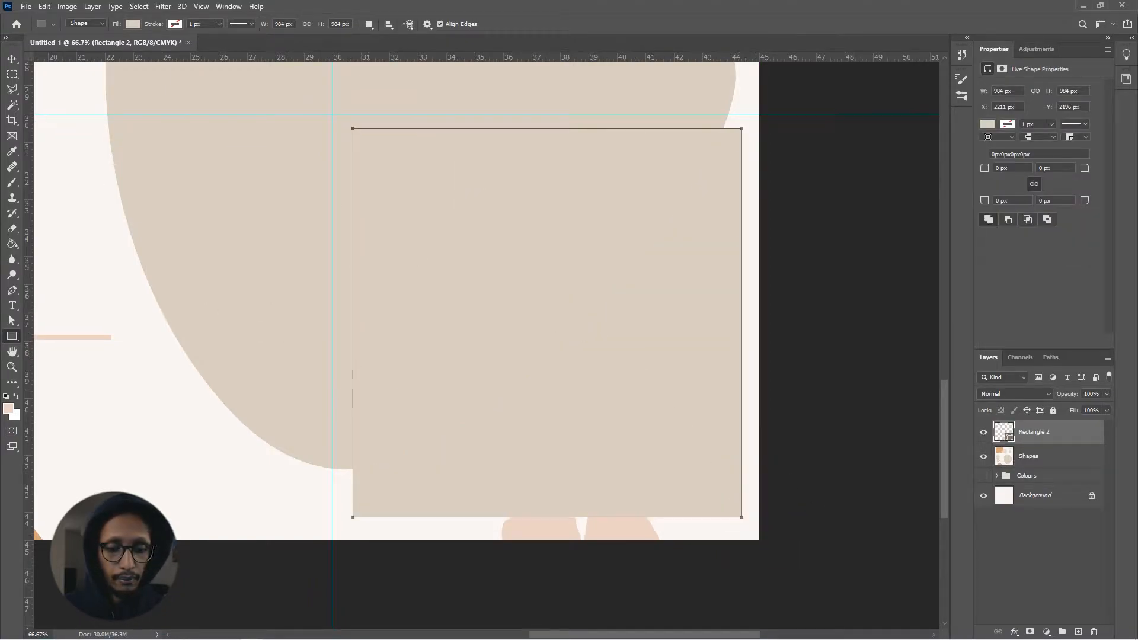
Hide the square in the lower-right grid cell and place a new text object over that cell.
left_click(983, 431)
key("y")
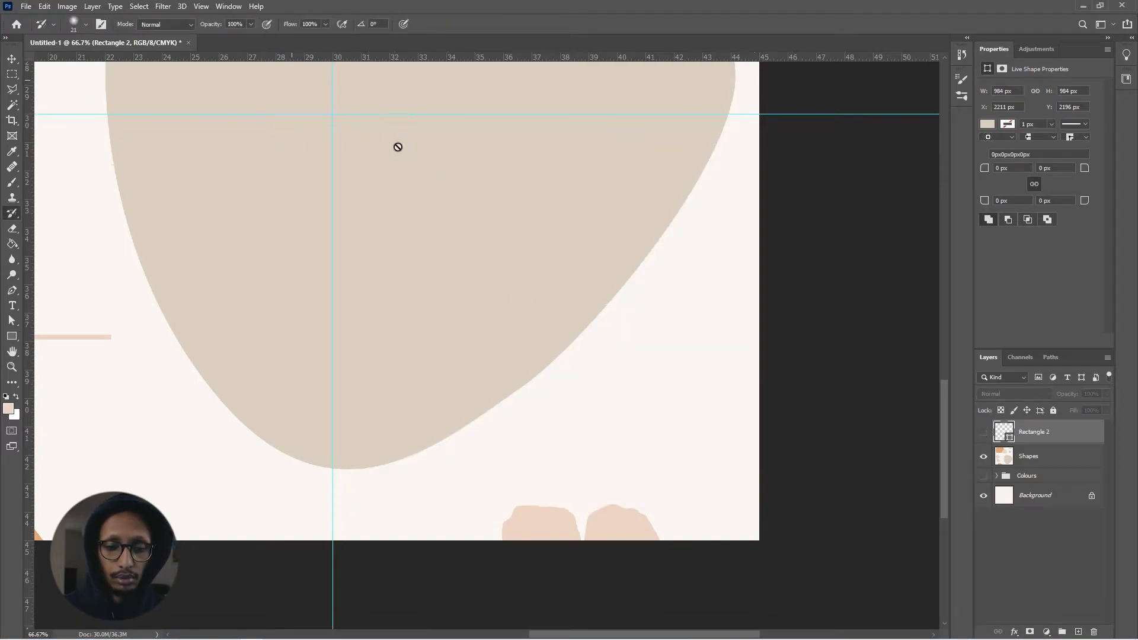
key("t")
left_click(381, 160)
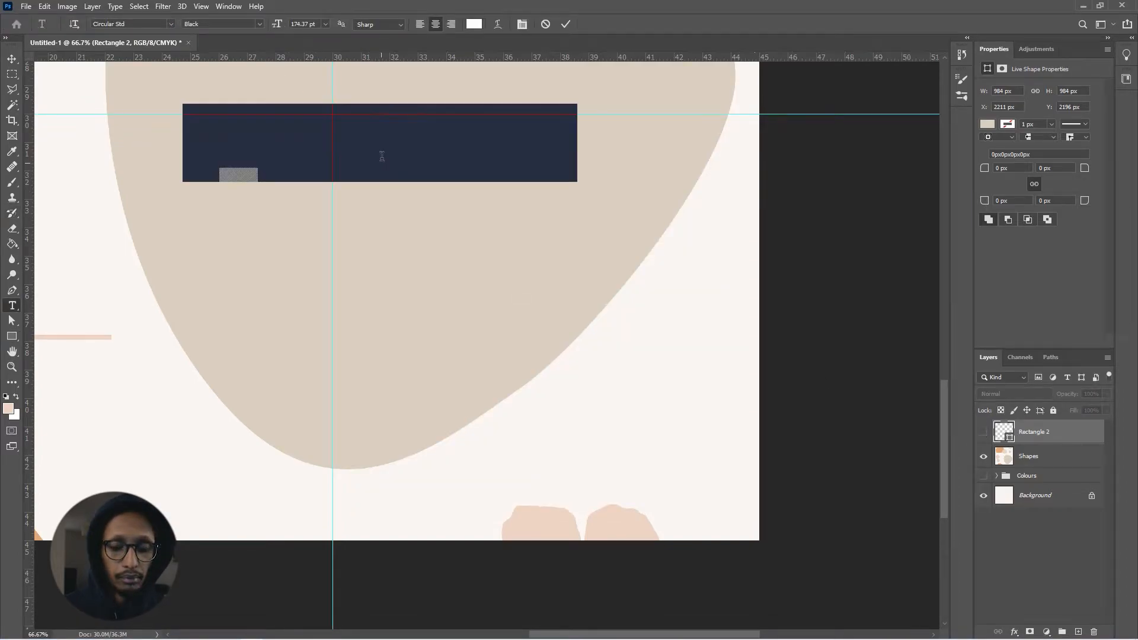
key("Escape")
key("v")
left_click_drag(401, 185, 574, 305)
Replace the placeholder text with "Post 1" and set its colour to dark grey #474747.
key("t")
left_click(563, 297)
key("ctrl+a")
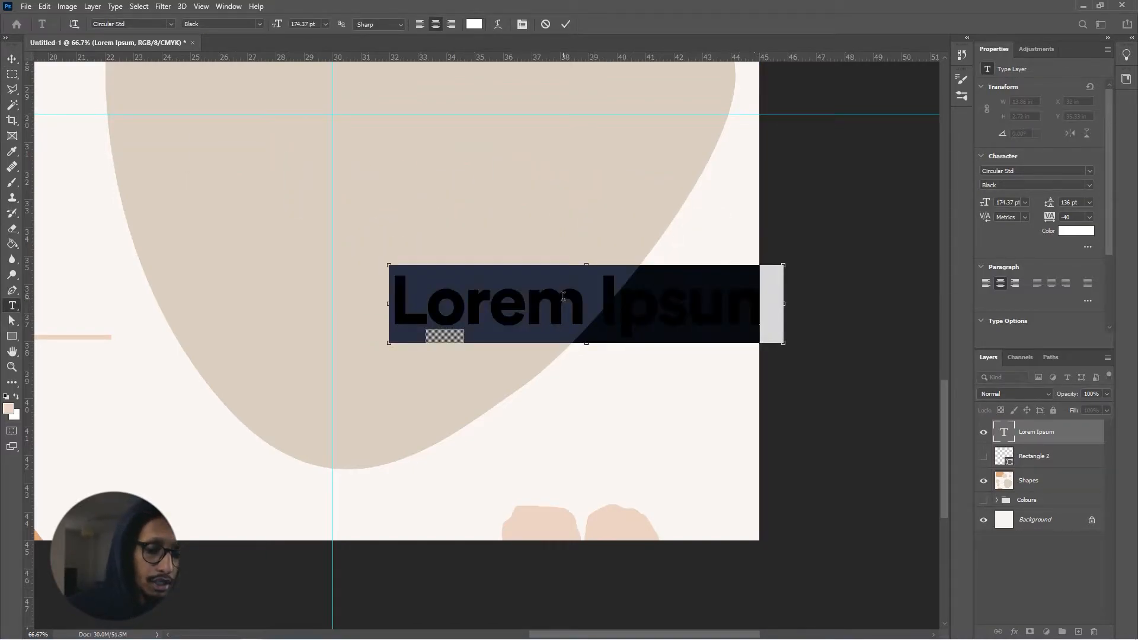
type("Post 1")
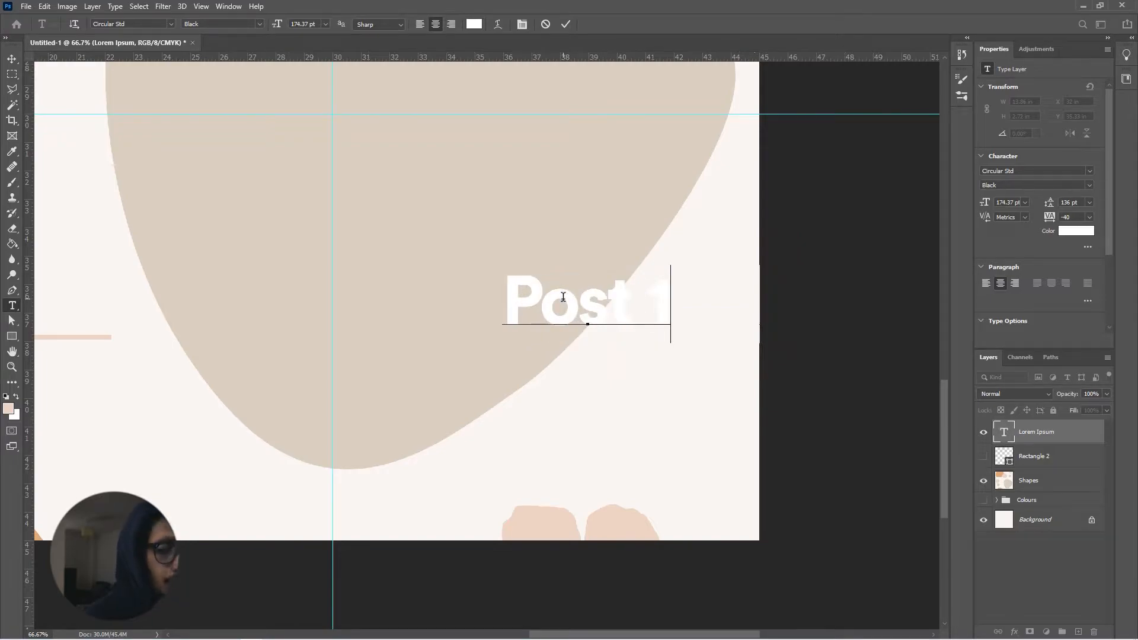
key("ctrl+a")
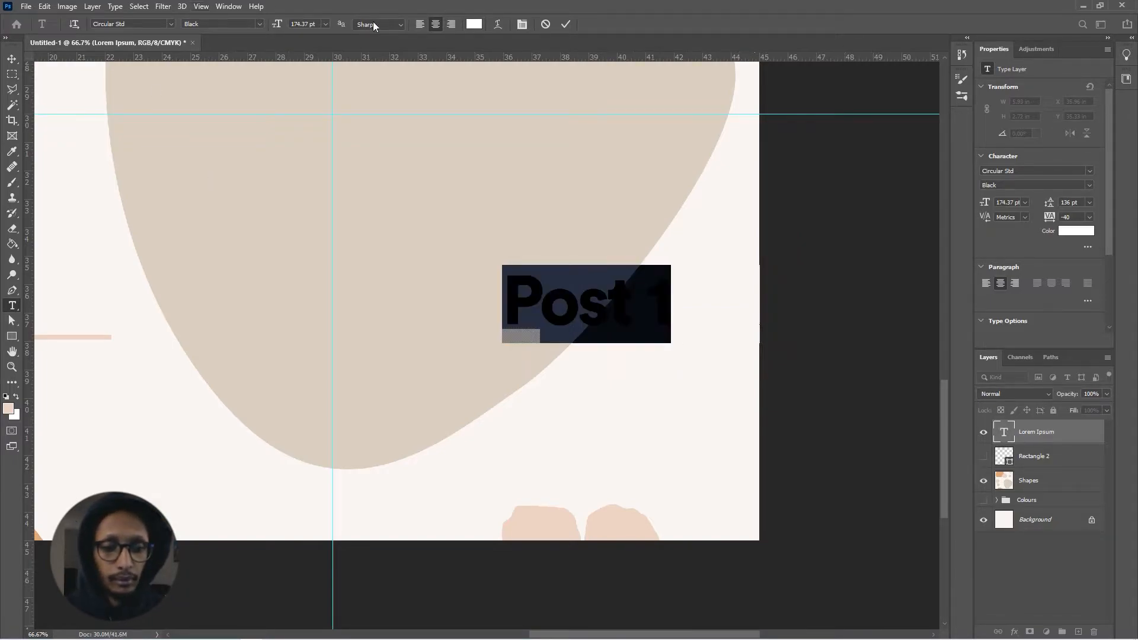
left_click(474, 24)
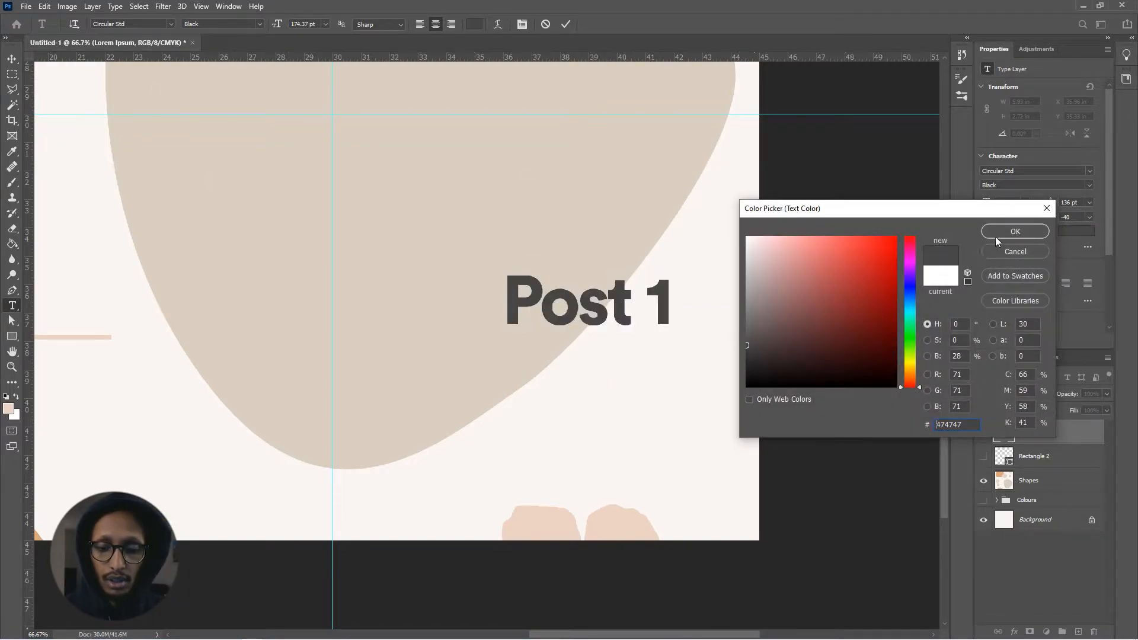
left_click(1001, 231)
Move the "Post 1" text to the middle of the lower-right grid cell.
left_click(12, 59)
left_click_drag(627, 338, 575, 337)
scroll(529, 351, "down", 4)
left_click_drag(348, 347, 495, 350)
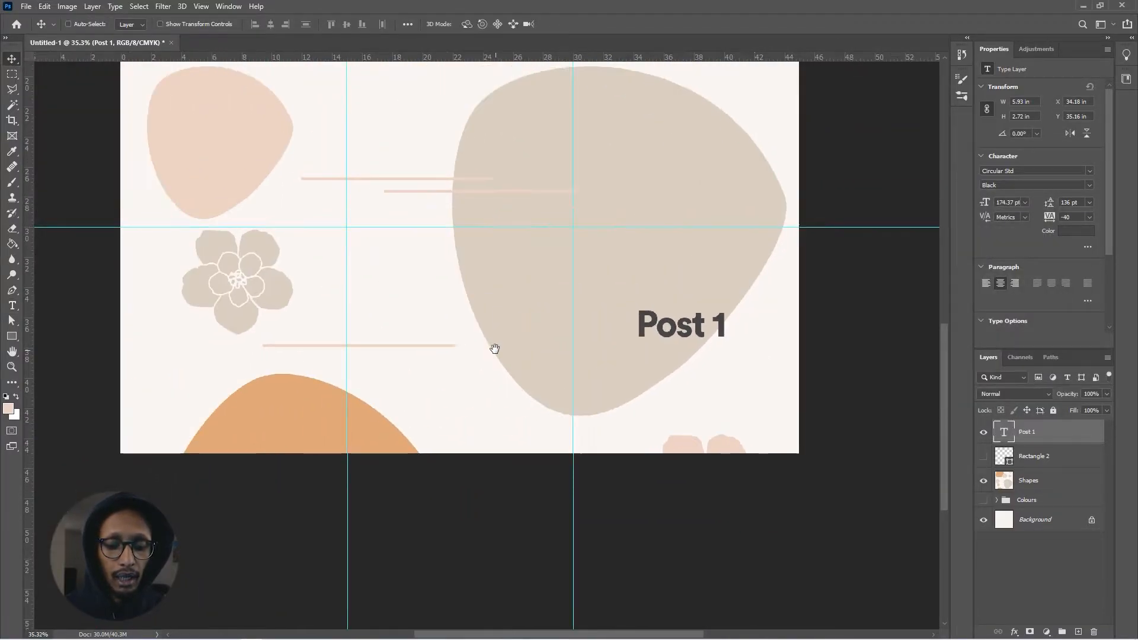
Place the dylan-alcock boat photo in the bottom-middle grid cell, scaled down to about 13.2 in square with an even margin.
left_click(12, 336)
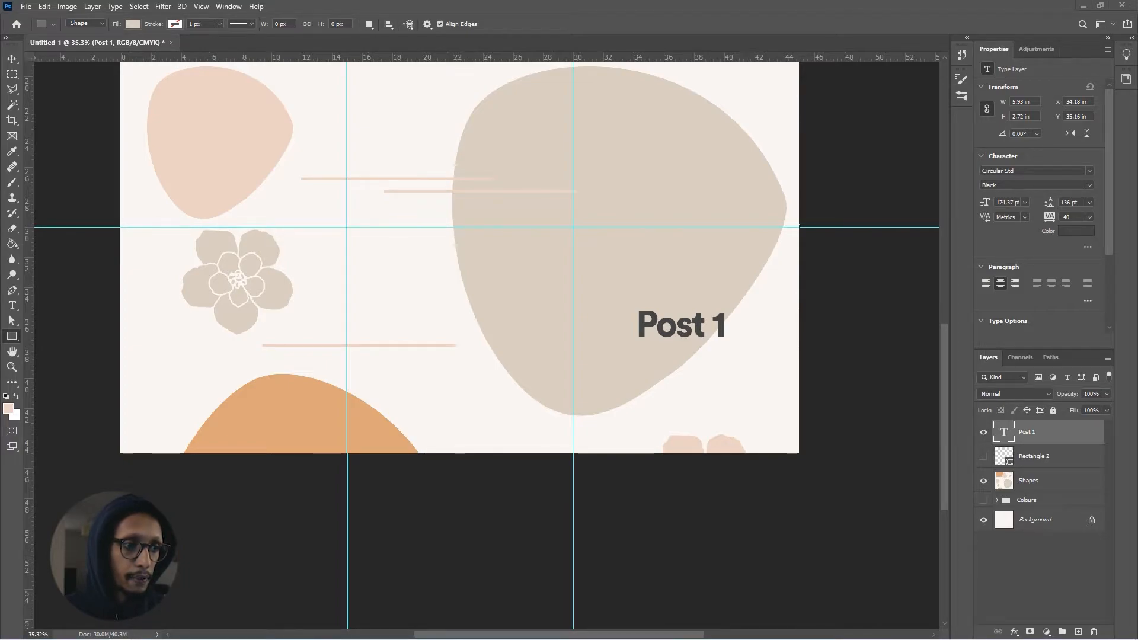
left_click_drag(380, 334, 430, 334)
left_click_drag(462, 290, 453, 382)
left_click_drag(460, 376, 460, 377)
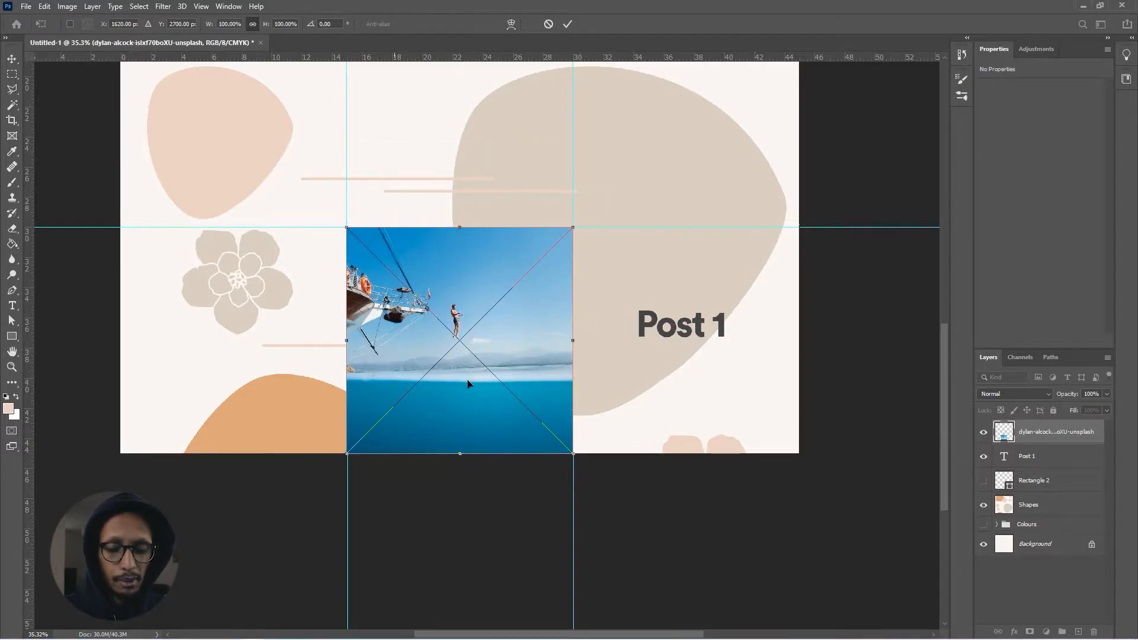
left_click_drag(574, 224, 560, 237)
key("Return")
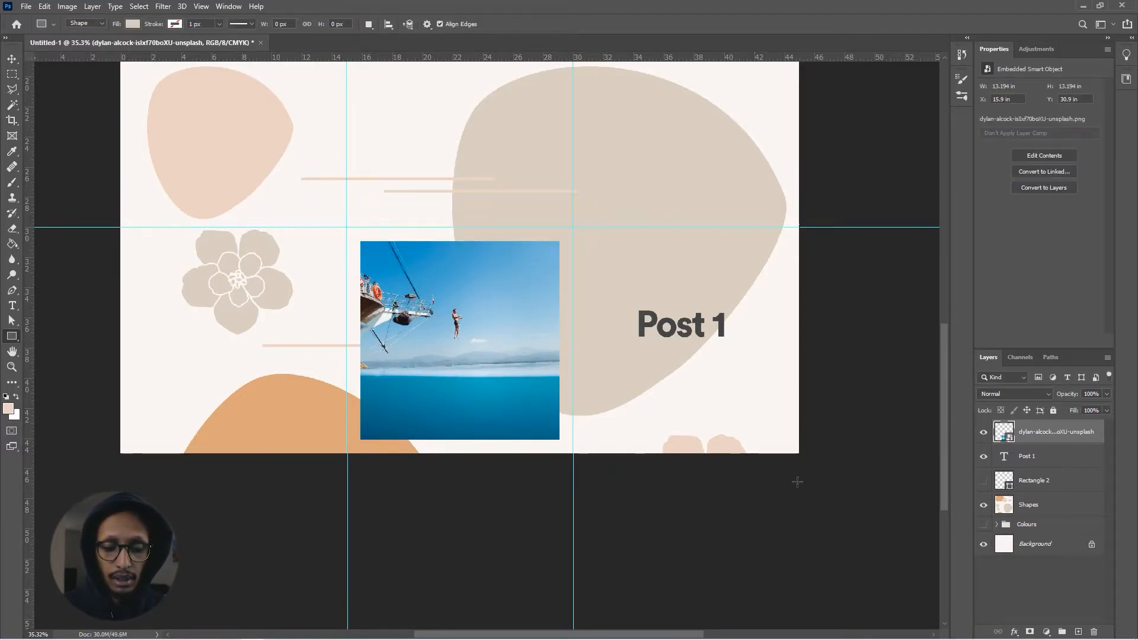
Add a drop shadow to the boat photo with a 14 px distance and a lowered opacity.
double_click(1092, 437)
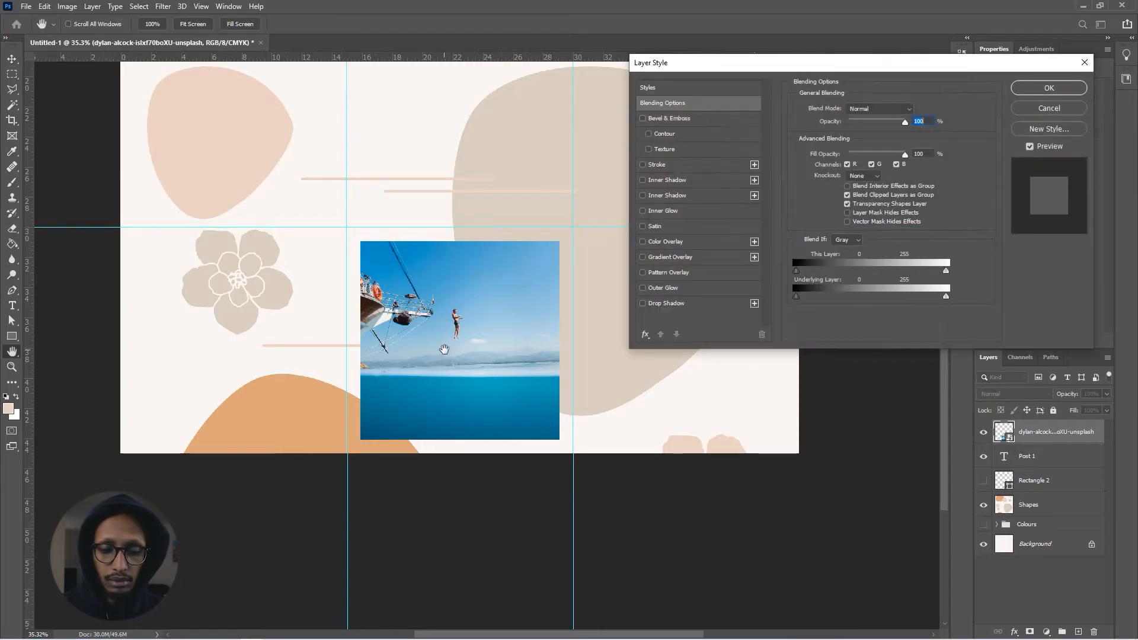
left_click(645, 303)
mouse_move(840, 163)
left_mouse_down()
mouse_move(855, 187)
mouse_move(839, 175)
left_mouse_up()
left_click(859, 228)
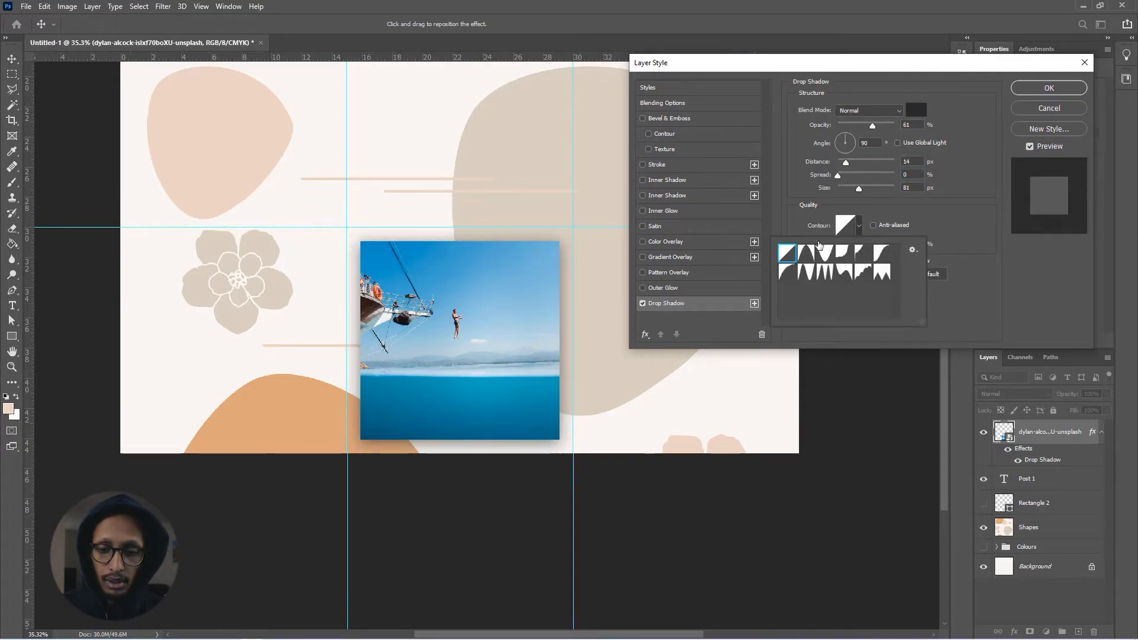
left_click(807, 168)
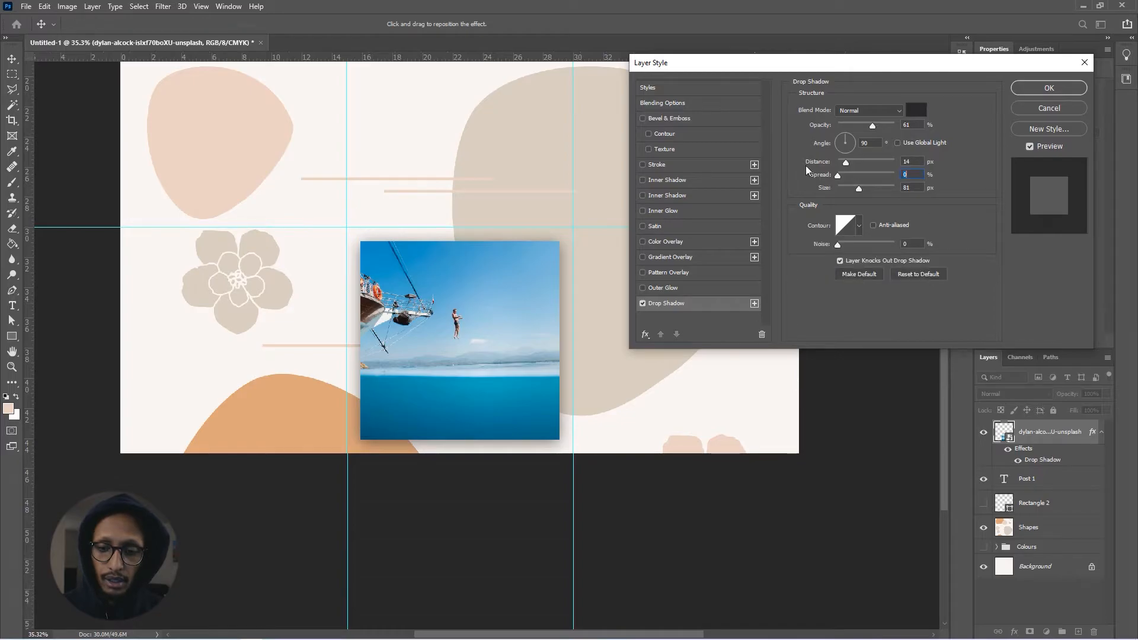
left_click_drag(871, 125, 855, 124)
left_click(1048, 88)
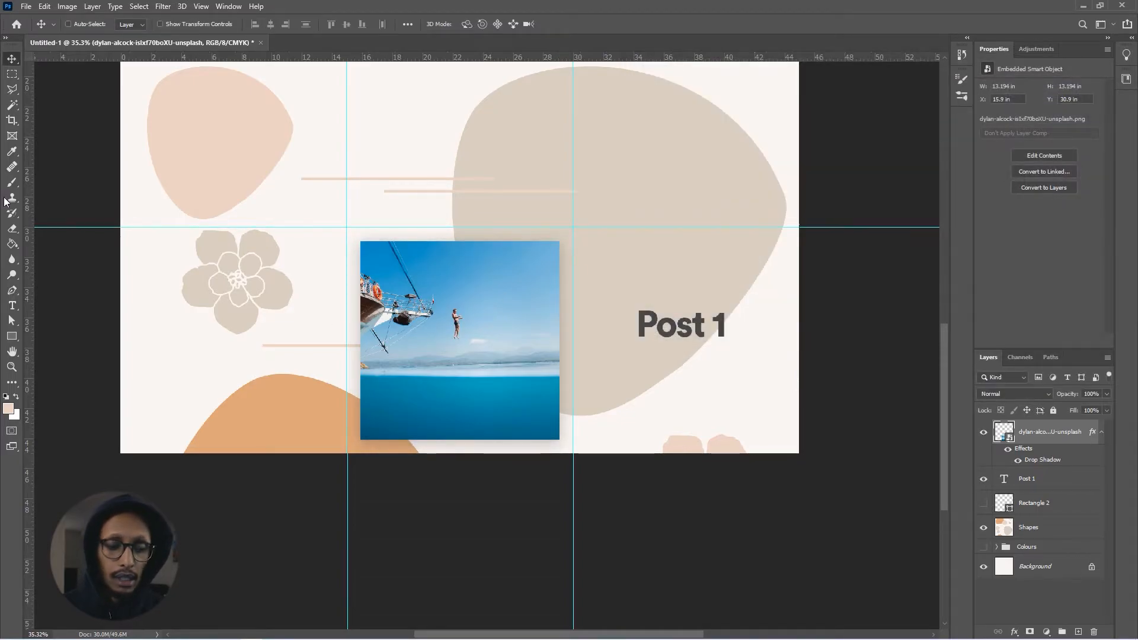
Collapse the boat photo's layer effects and duplicate the "Post 1" text into the lower-left grid cell.
left_click(1101, 431)
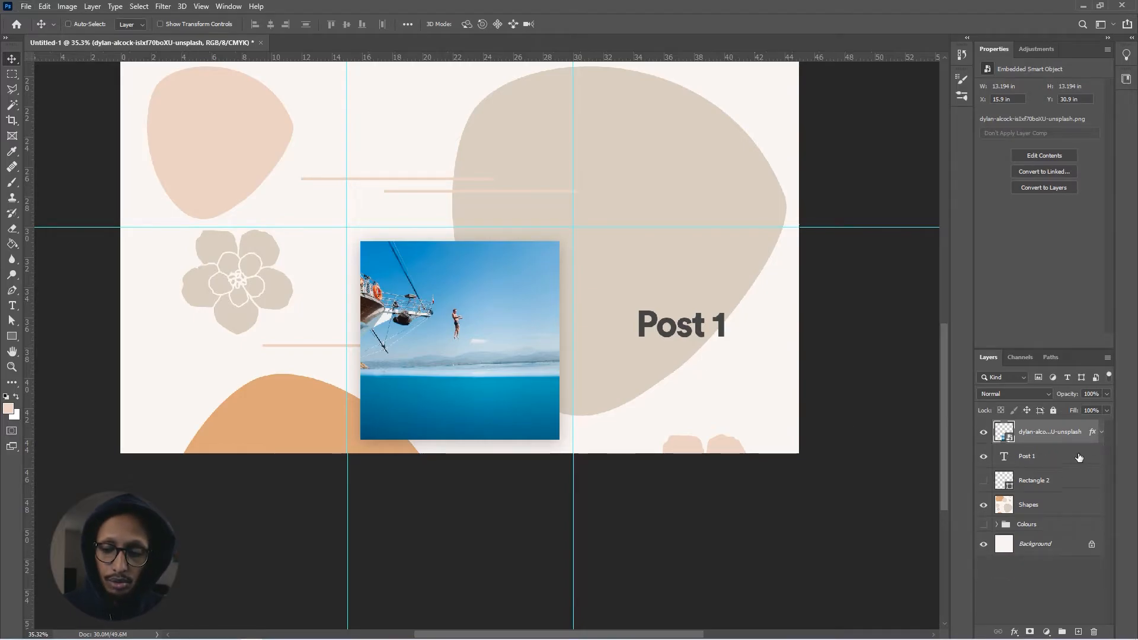
left_click_drag(722, 329, 283, 339)
left_click_drag(553, 210, 545, 359)
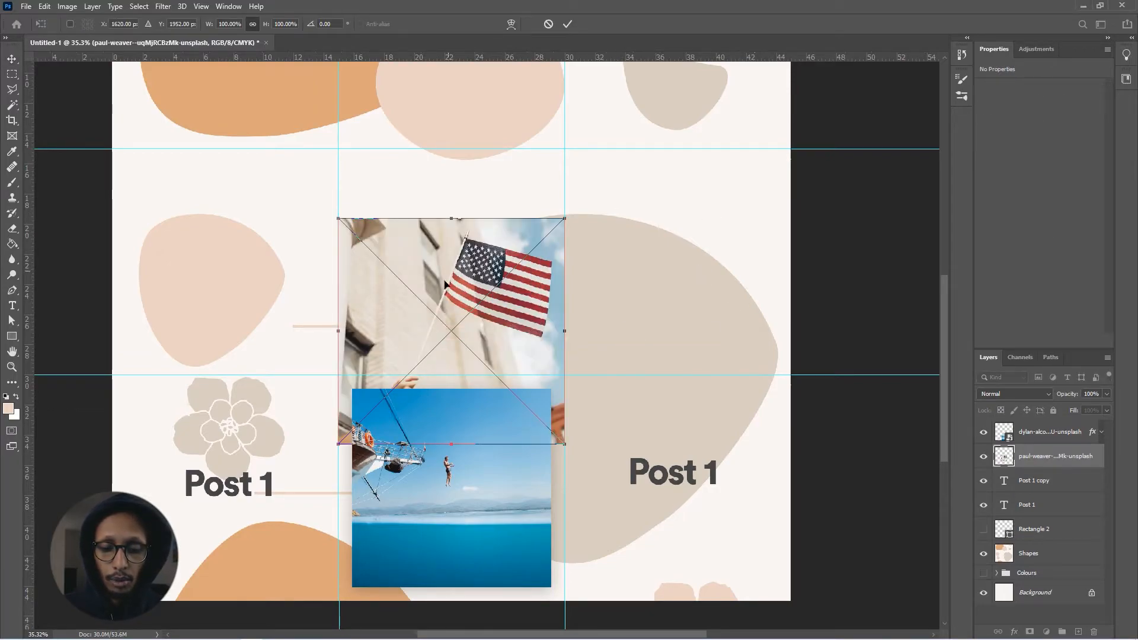
Scale the American flag photo down to about 11.9 in square and place it in the middle-right grid cell.
left_click_drag(562, 217, 544, 248)
left_click_drag(469, 291, 682, 207)
key("Return")
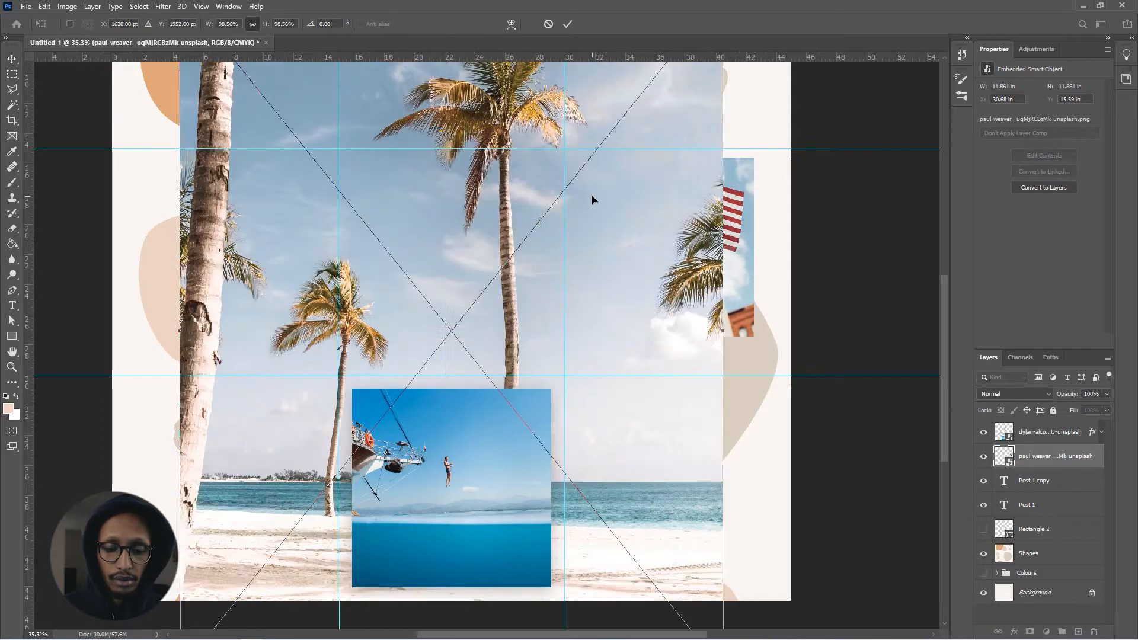
Scale the palm beach photo down to about 7.6 × 9.5 in and place it overlapping the flag photo's lower-right corner.
left_click_drag(635, 180, 629, 428)
left_click_drag(717, 176, 501, 438)
left_click_drag(448, 512, 721, 290)
key("Return")
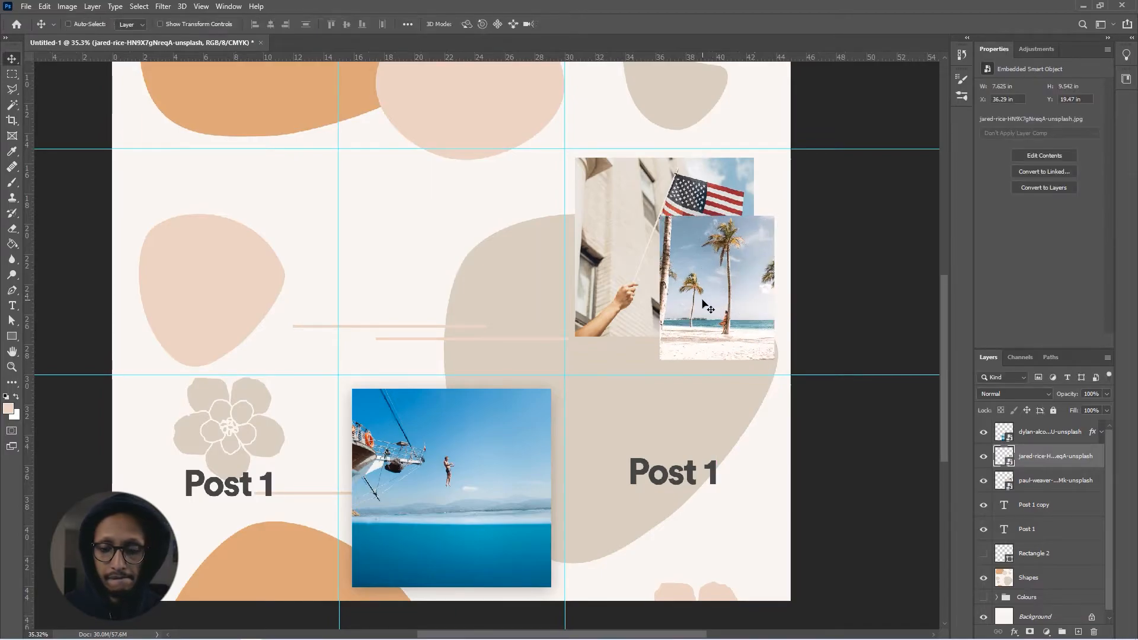
Cut the three bottom-row grid cells into separate slices along the guides with the Slice tool.
key("z")
left_click(683, 314, "alt")
left_click(616, 338, "alt")
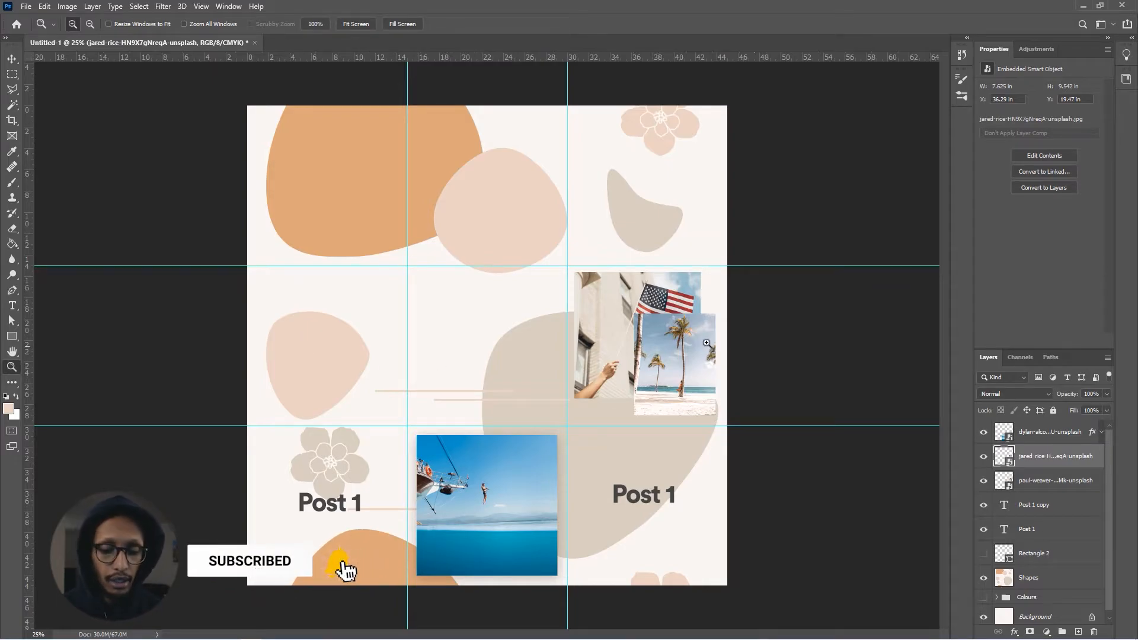
key("v")
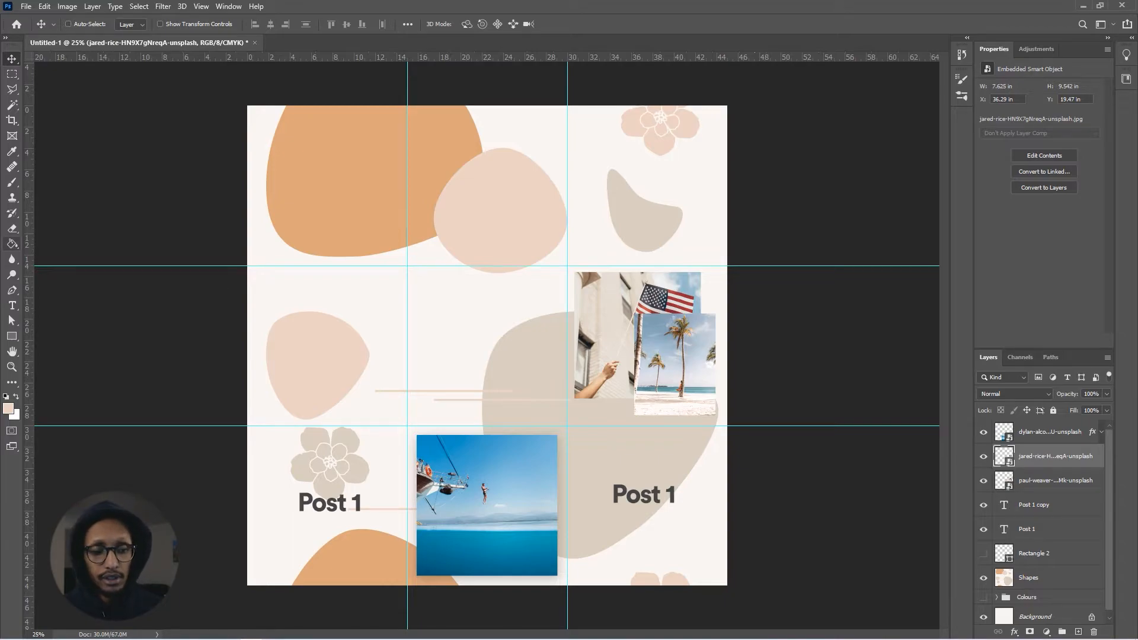
left_click(9, 140)
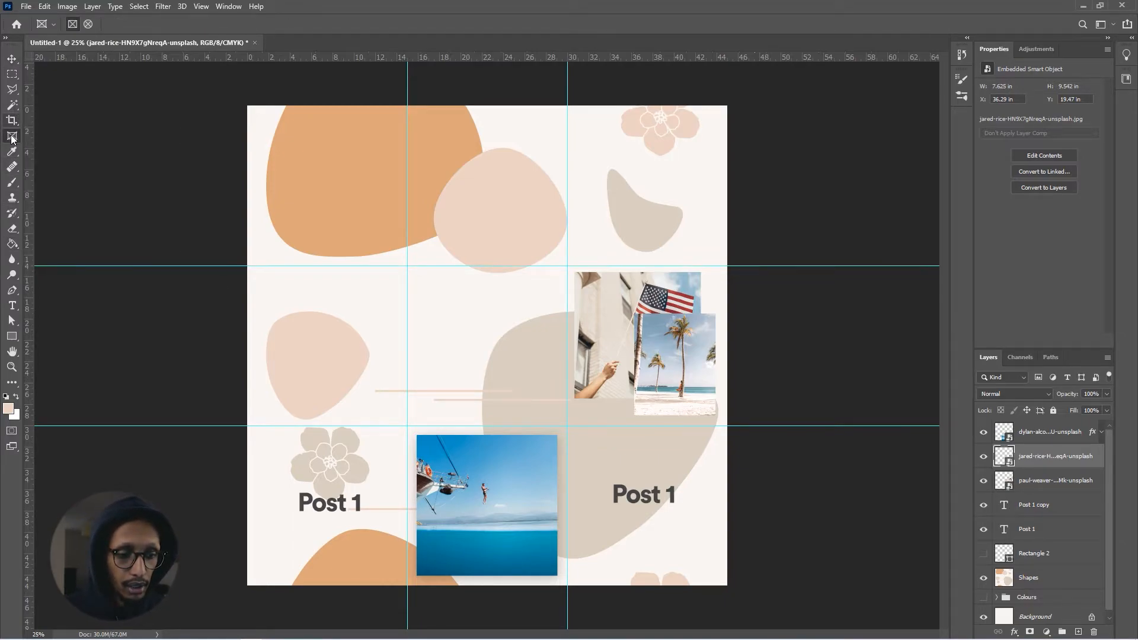
left_click(11, 121)
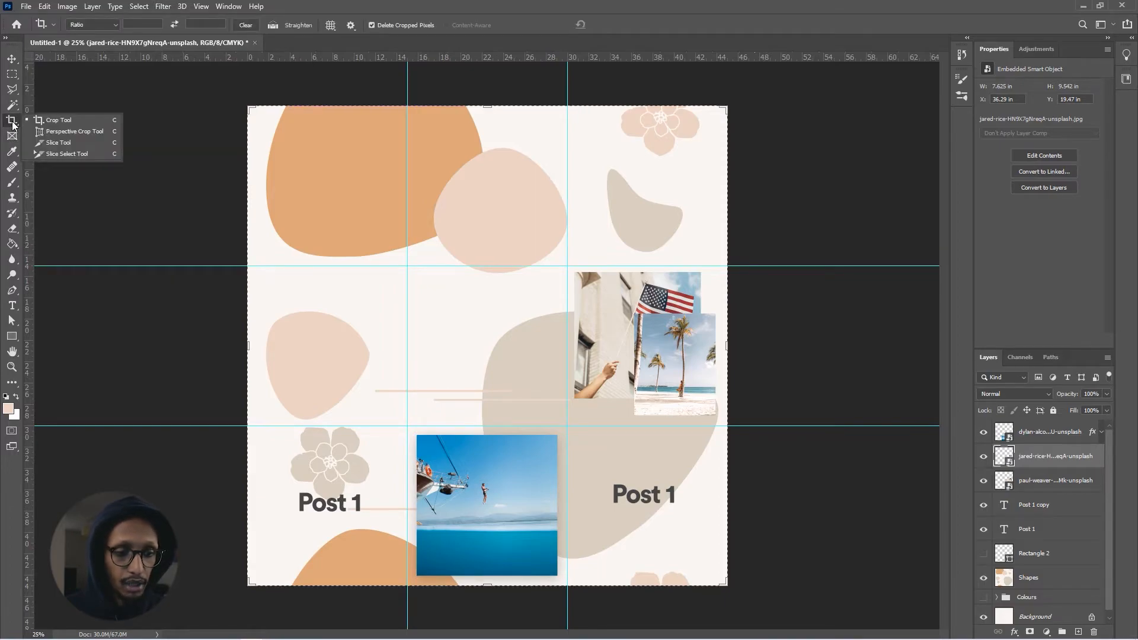
left_click(68, 144)
left_click_drag(573, 423, 727, 578)
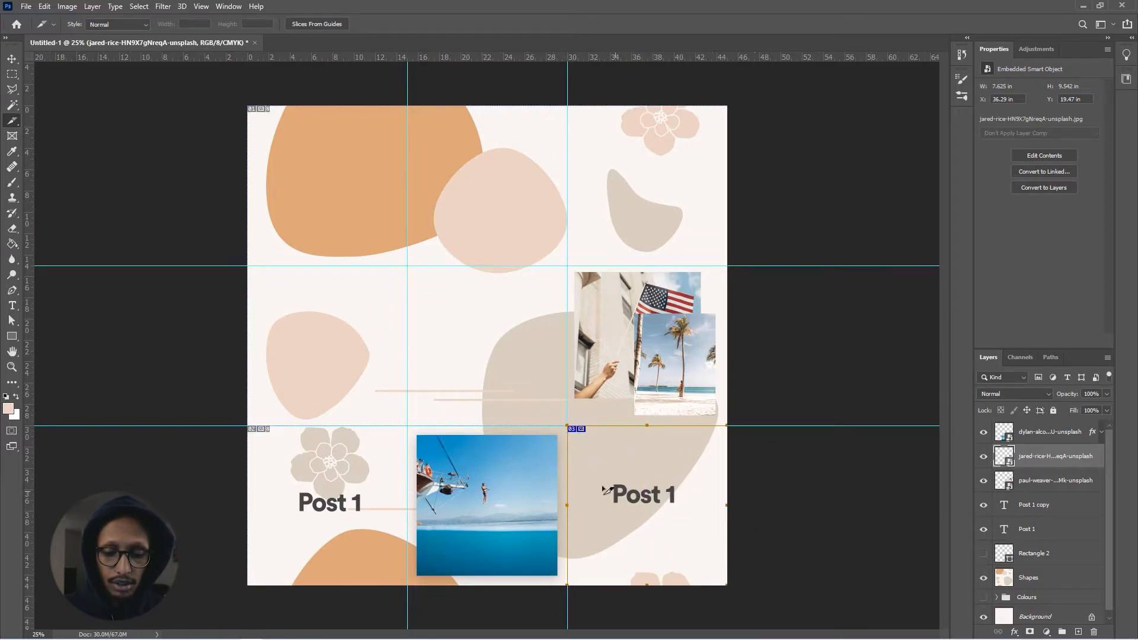
left_click_drag(412, 422, 568, 581)
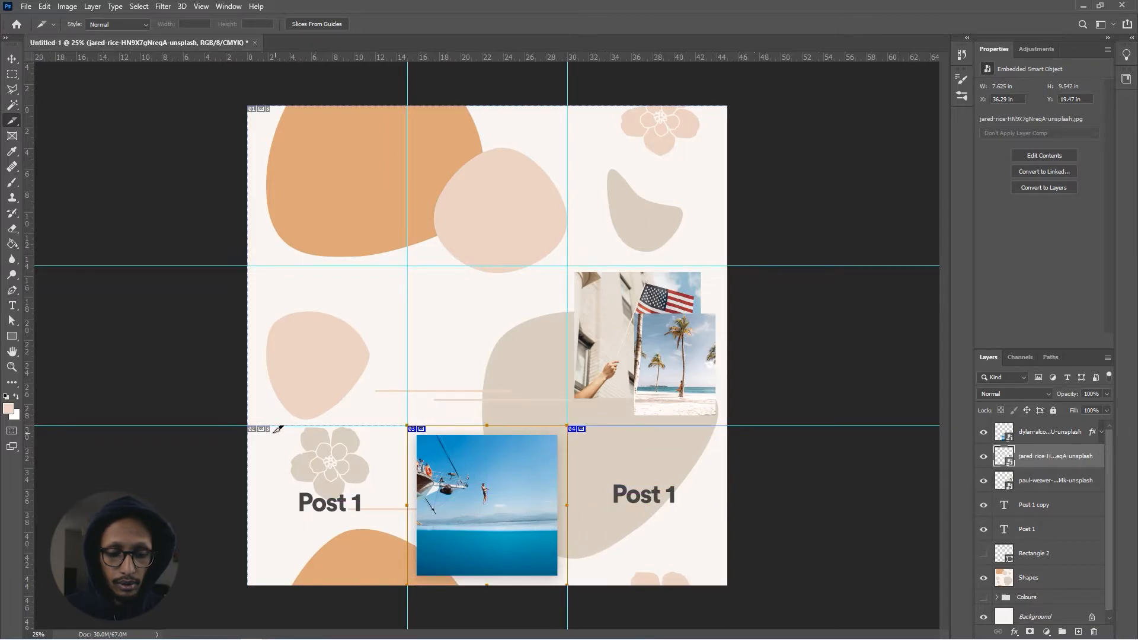
left_click_drag(253, 421, 430, 571)
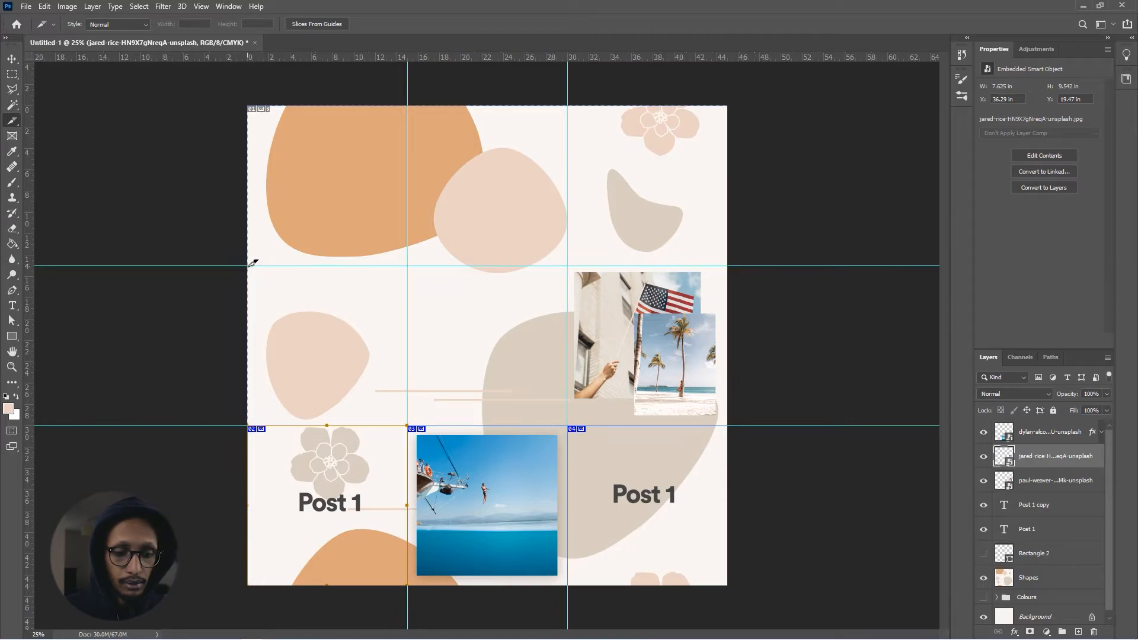
Slice the middle and top rows of the grid along the guides, one slice per cell.
left_click_drag(568, 266, 729, 423)
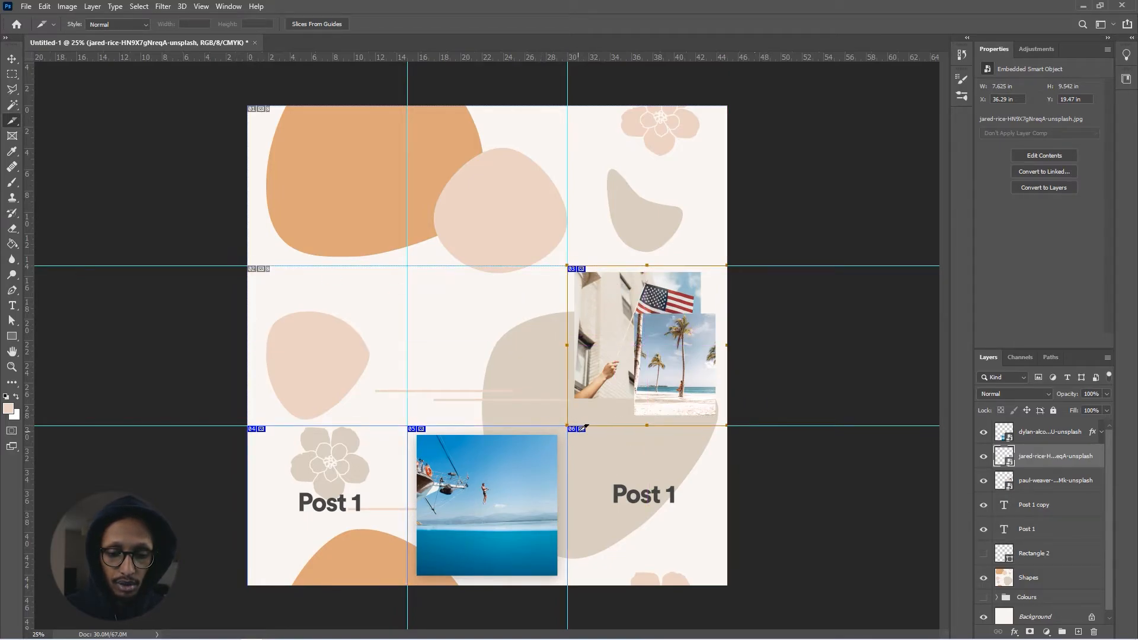
left_click_drag(409, 267, 567, 426)
left_click_drag(248, 266, 407, 425)
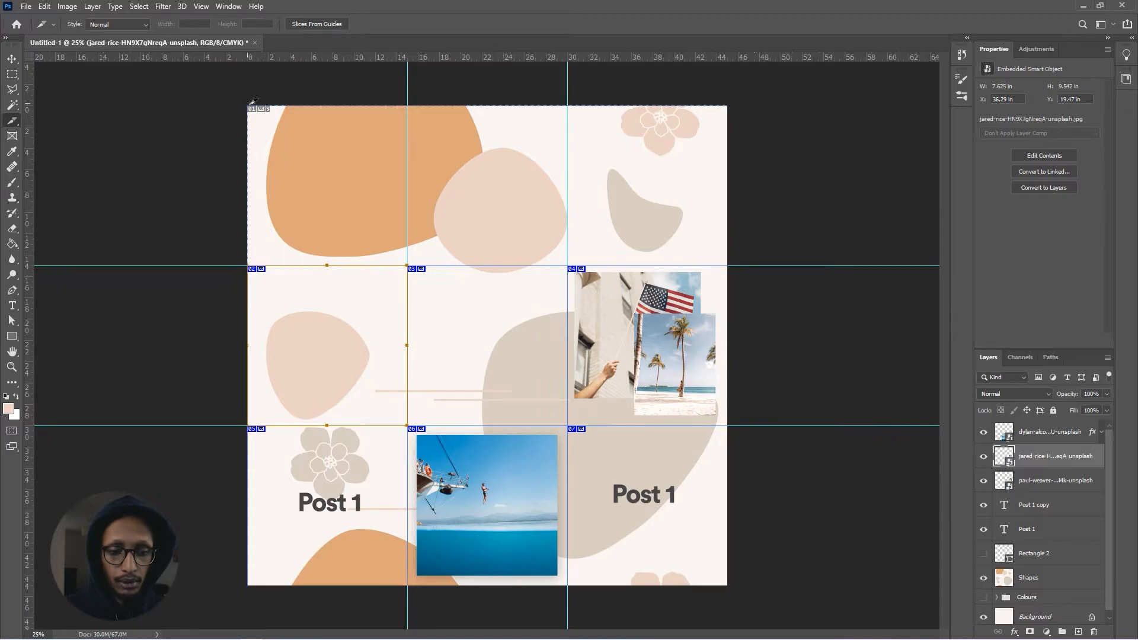
left_click_drag(568, 105, 727, 265)
left_click_drag(409, 105, 567, 266)
left_click_drag(248, 105, 407, 266)
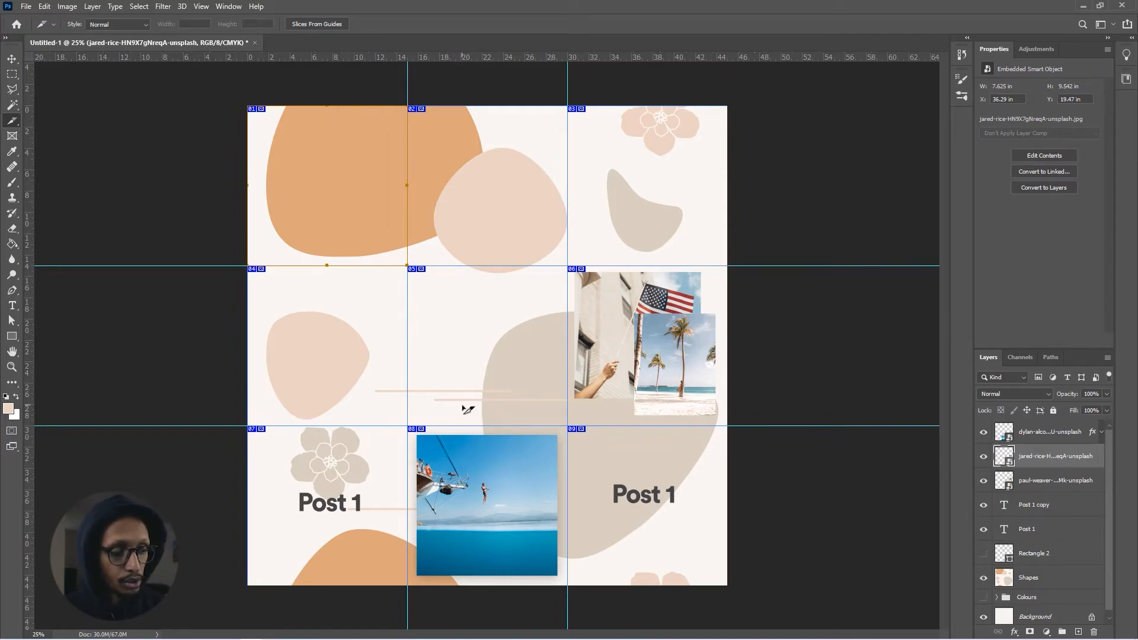
Start a Save for Web export, select all nine slices and set their format to PNG-24.
key("ctrl+alt+shift+s")
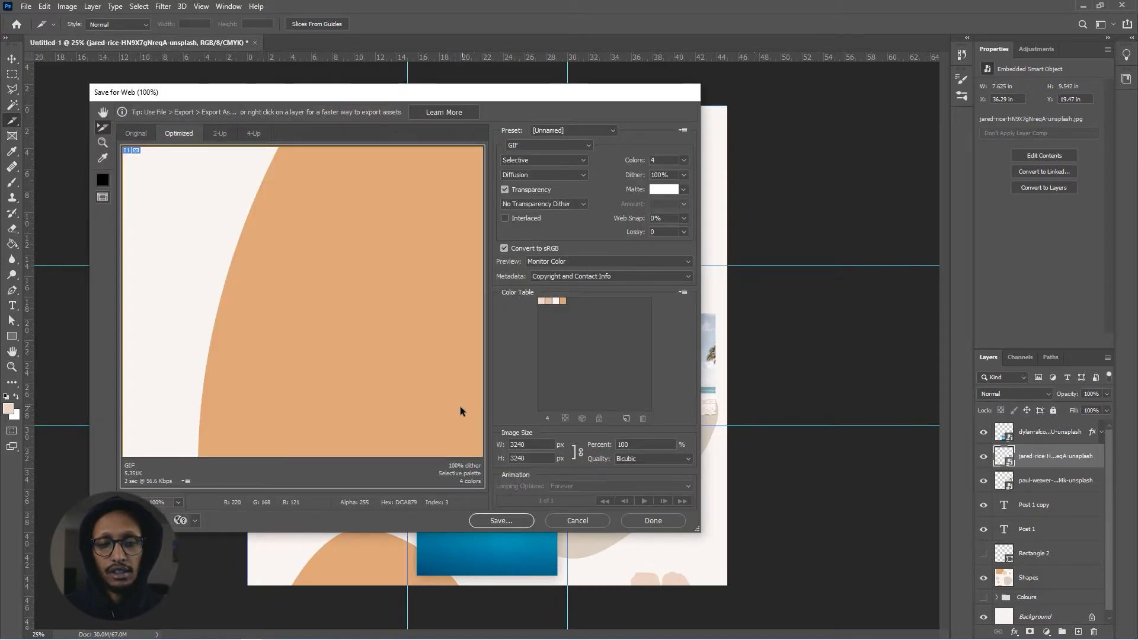
scroll(326, 335, "down", 4)
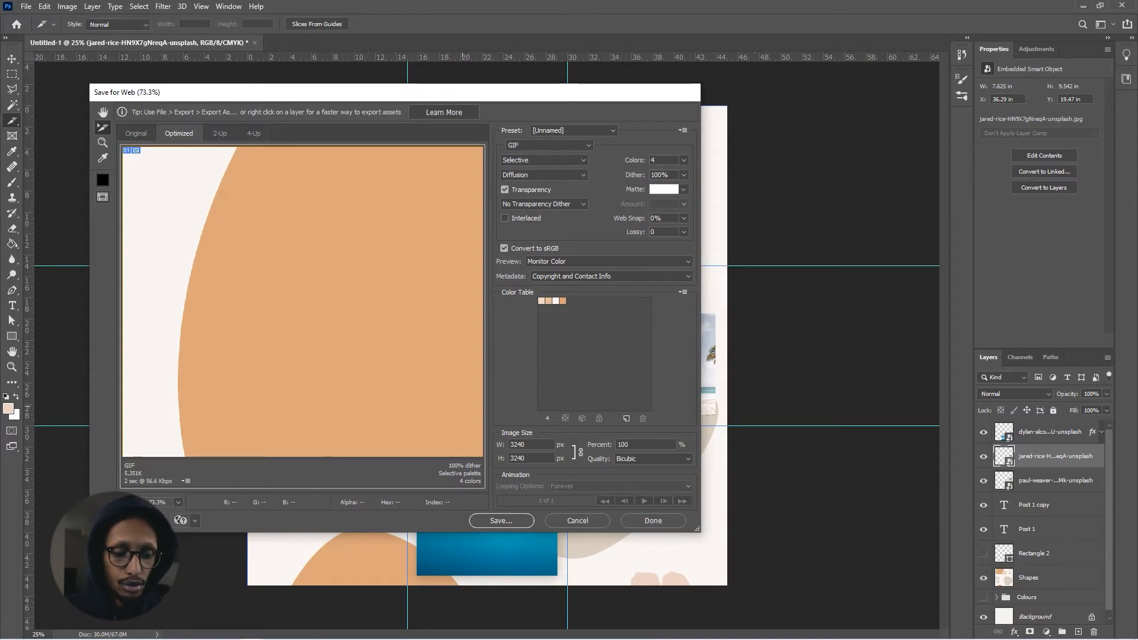
scroll(302, 302, "down", 8)
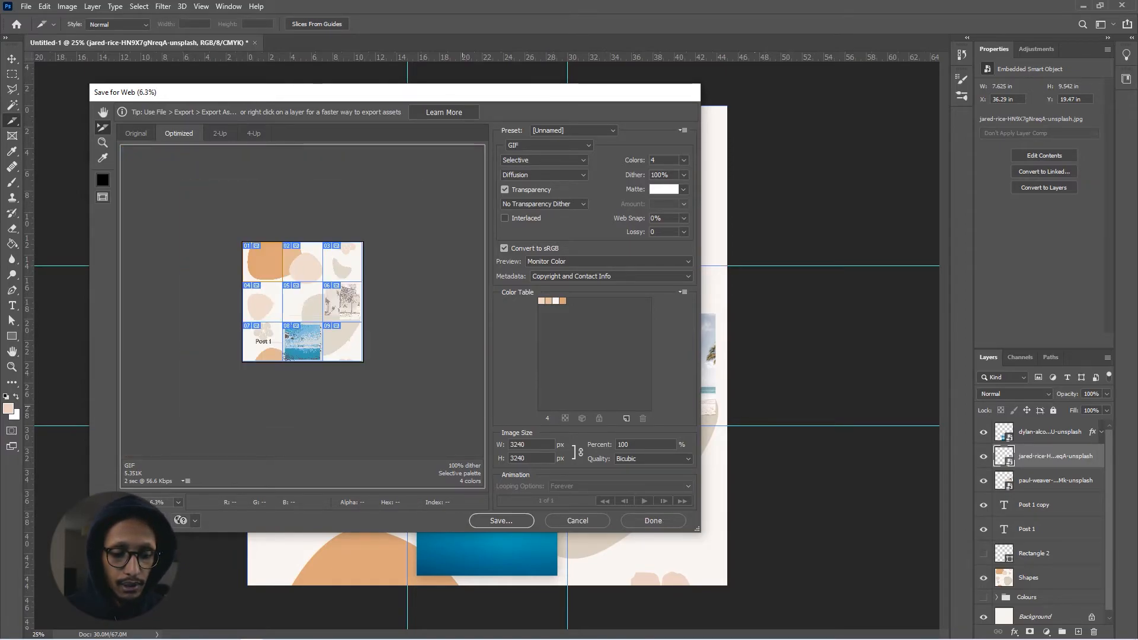
key("ctrl+a")
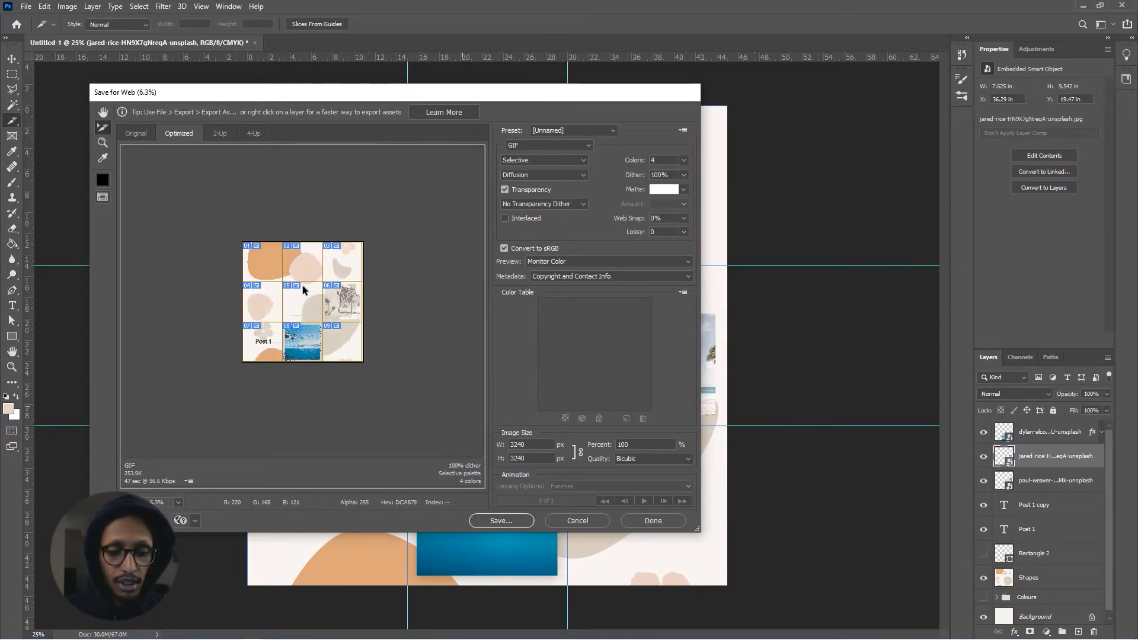
left_click(535, 144)
left_click(524, 182)
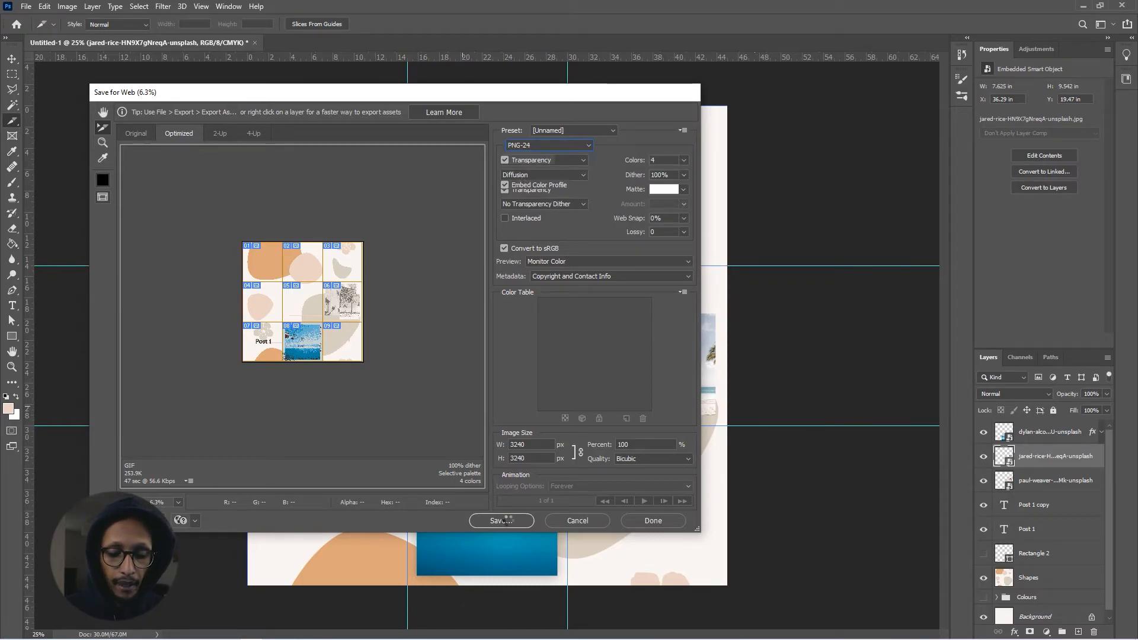
Save the selected slices as images only, with default settings, into New folder on the Desktop.
left_click(500, 521)
left_click(121, 202)
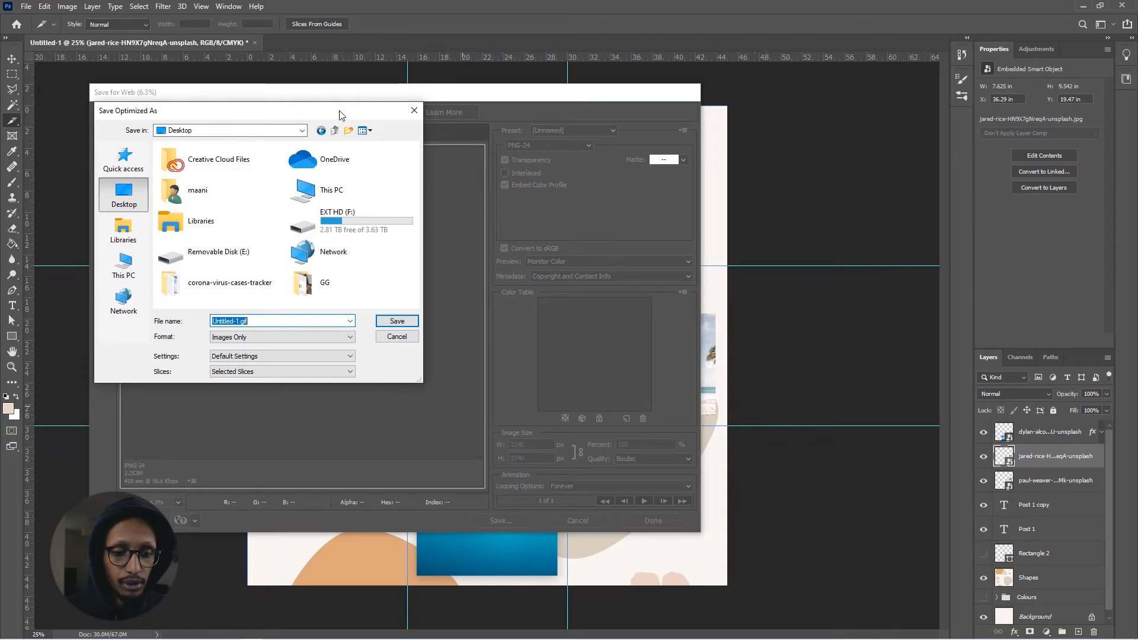
left_click(349, 130)
double_click(225, 304)
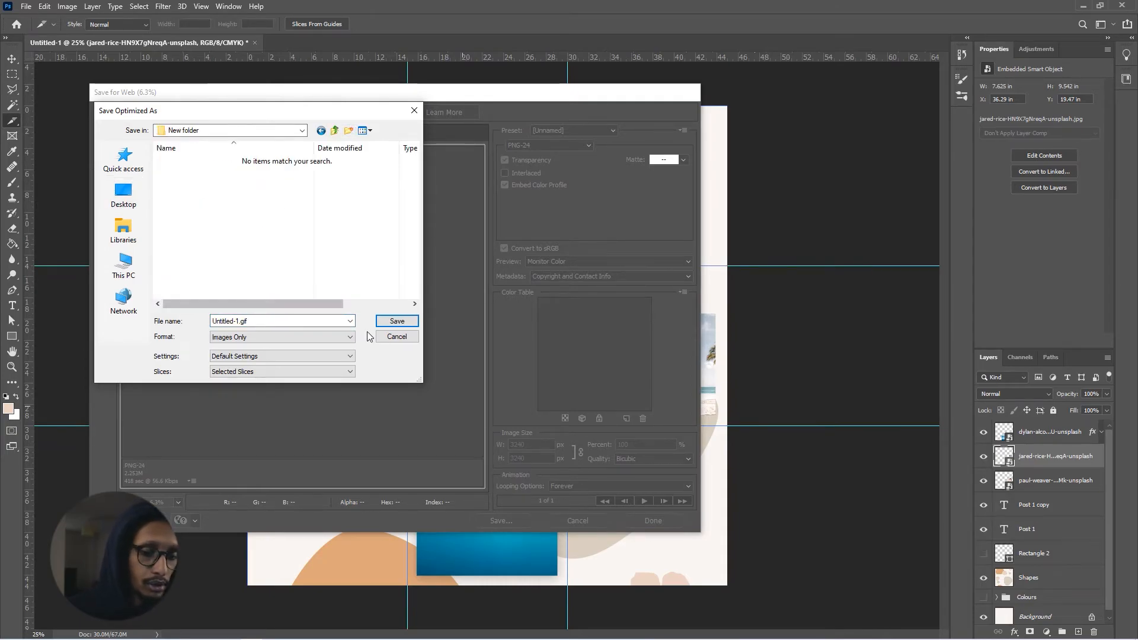
left_click(243, 358)
left_click(244, 358)
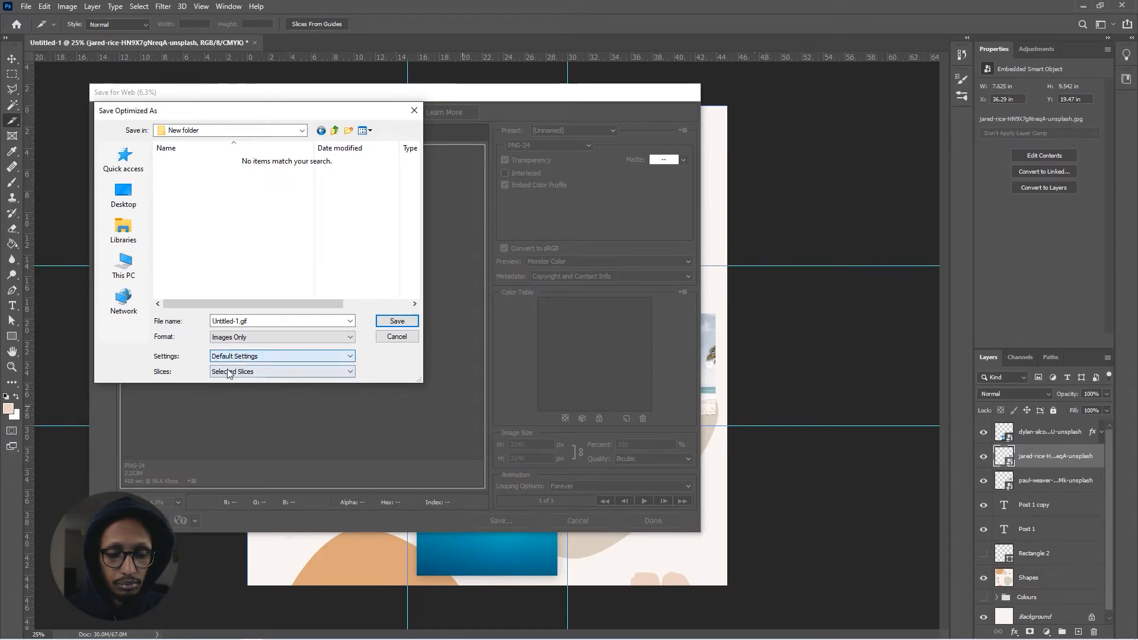
left_click(398, 321)
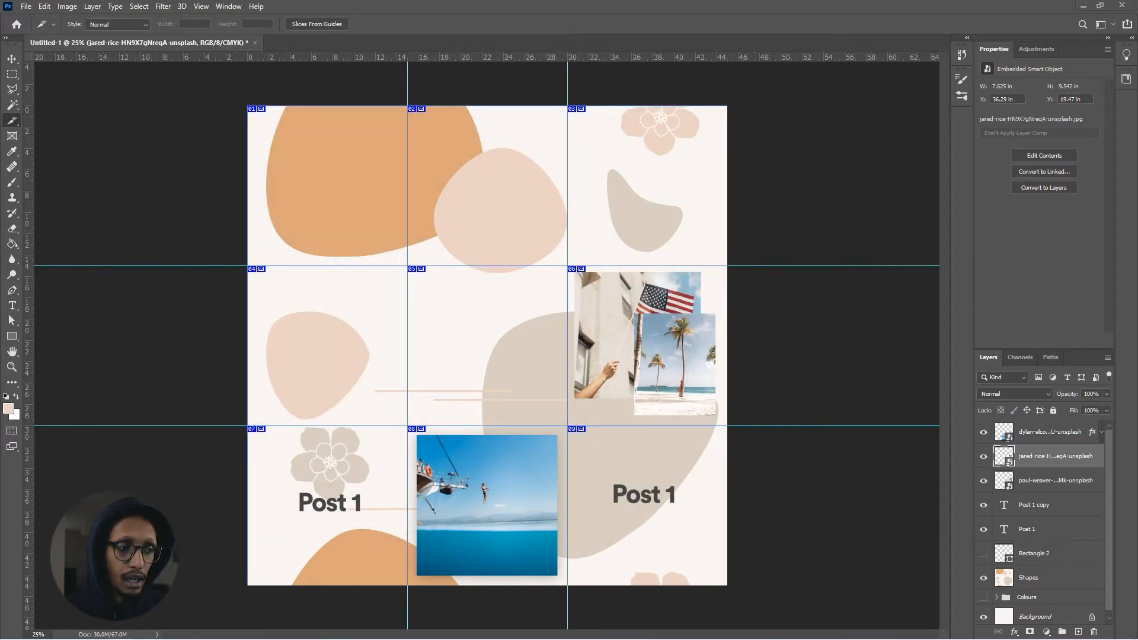
Switch to File Explorer and check the exported PNG slices as large thumbnails in the images folder.
left_click_drag(0, 12, 444, 120)
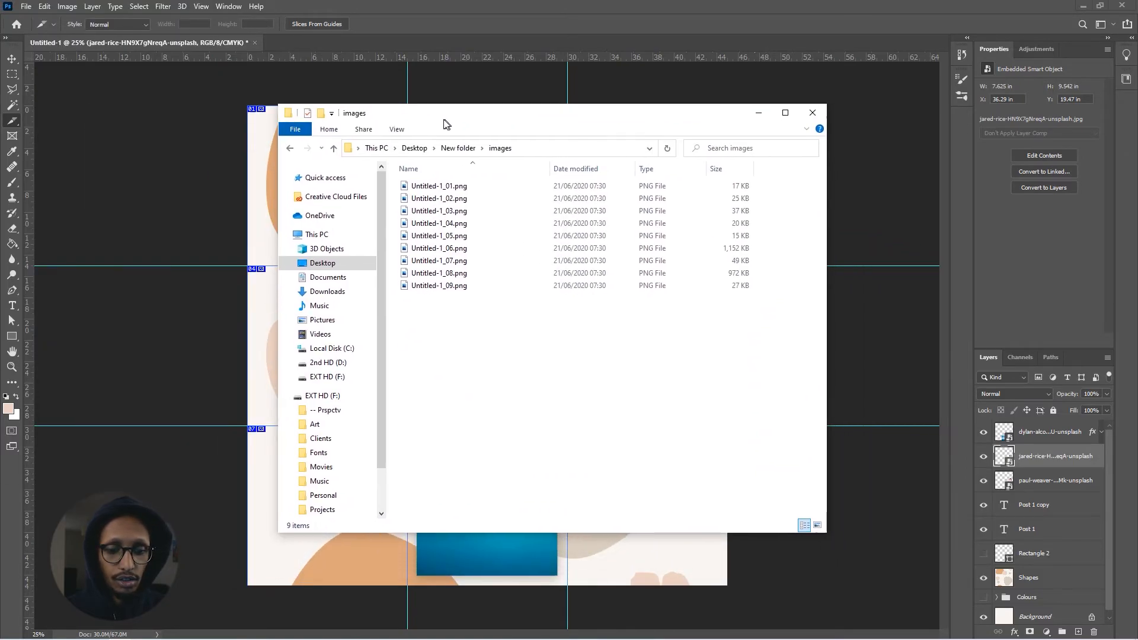
left_click(815, 525)
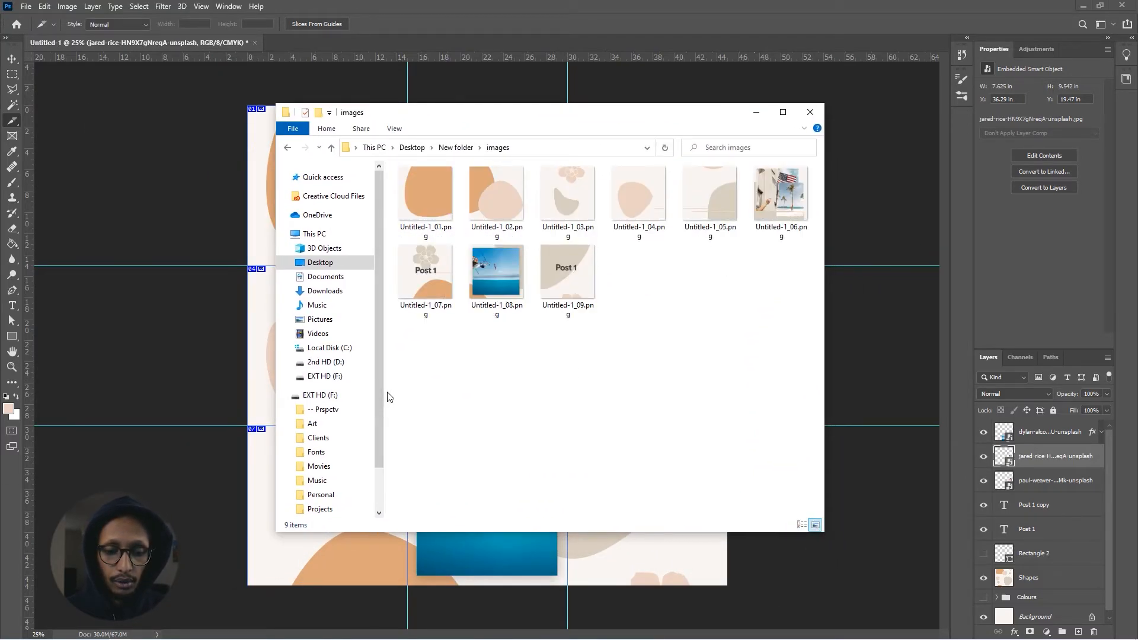
left_click_drag(383, 396, 208, 386)
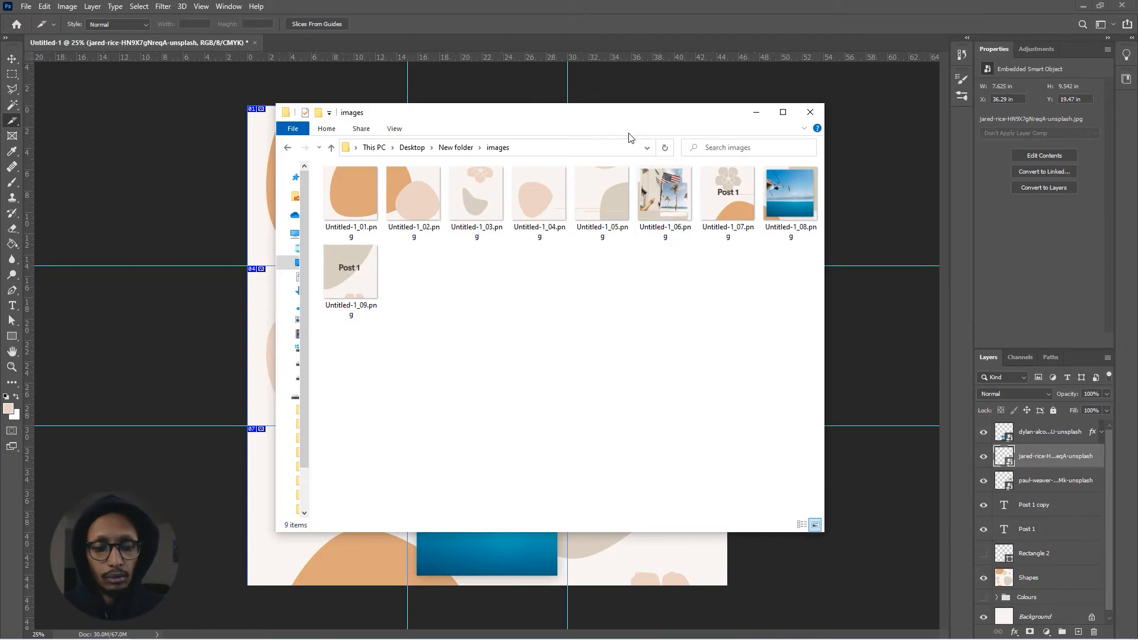
left_click_drag(626, 113, 0, 137)
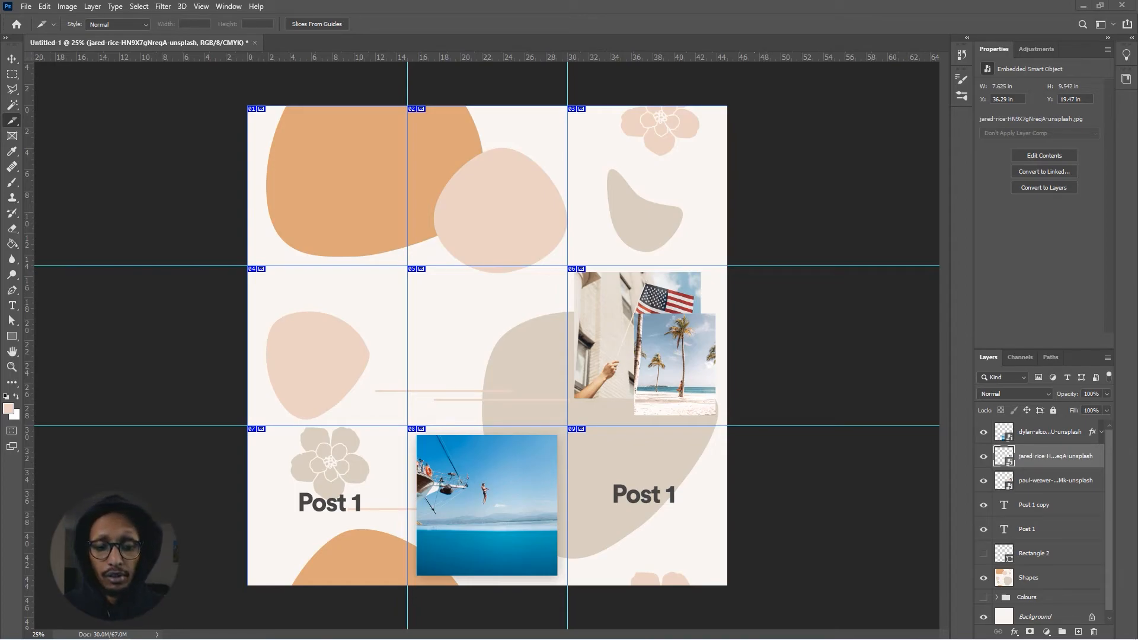
Extend the canvas upward by about 50 in with the Crop tool to make room for more posts.
scroll(469, 207, "down", 4)
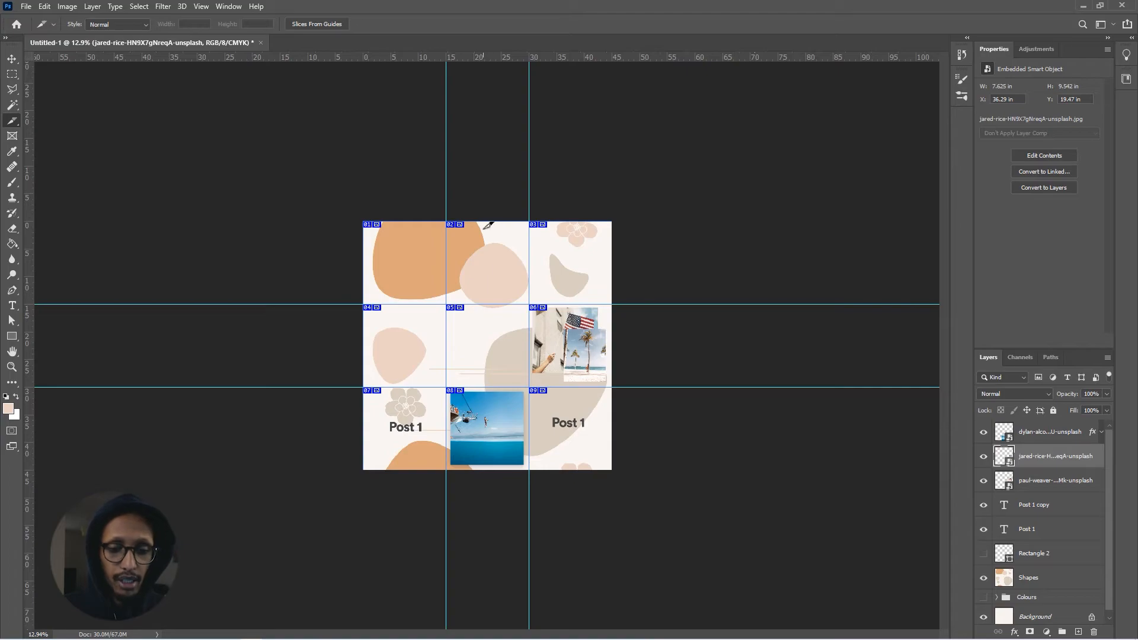
key("shift+c")
key("shift+c")
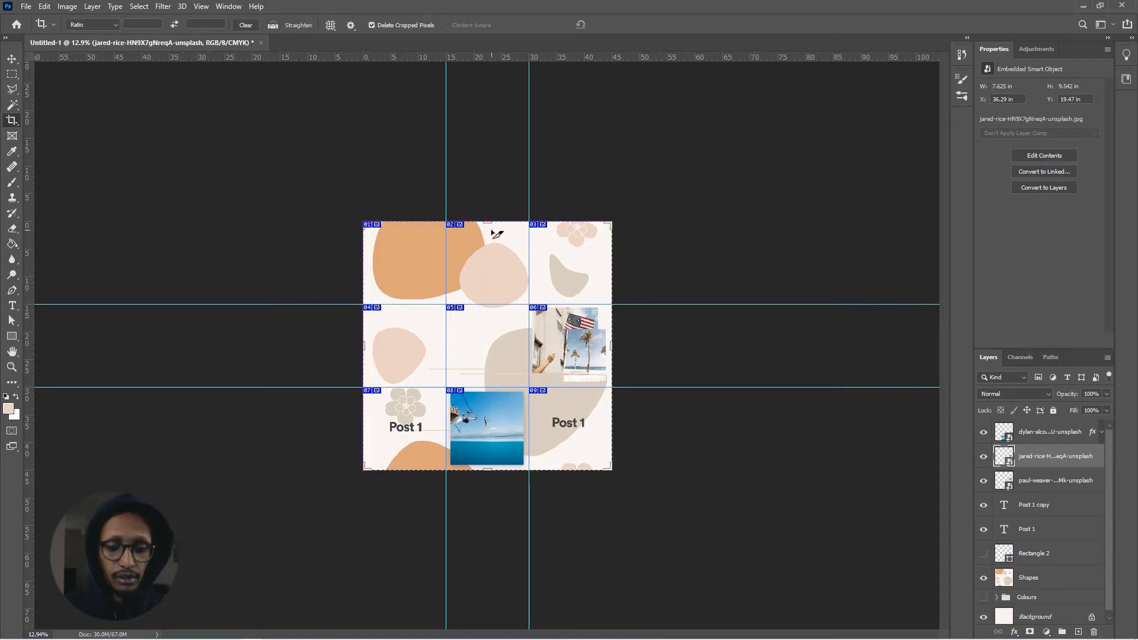
left_click_drag(491, 228, 489, 82)
key("Return")
key("v")
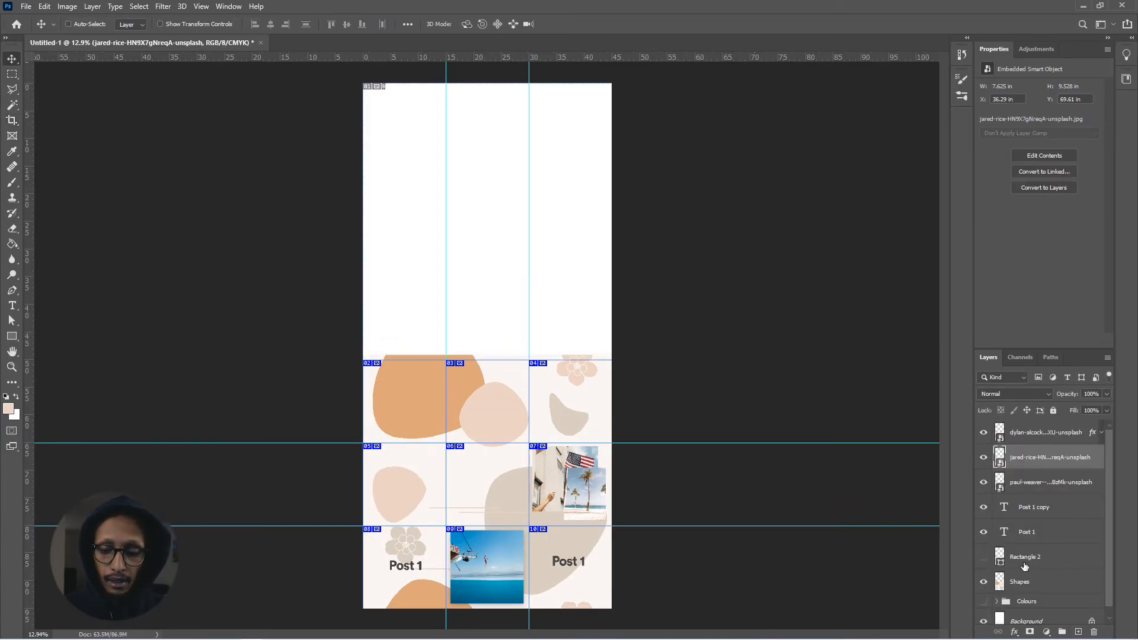
Duplicate the Shapes layer and place the copy in the blank upper canvas at about Y 3 in.
left_click(1049, 583)
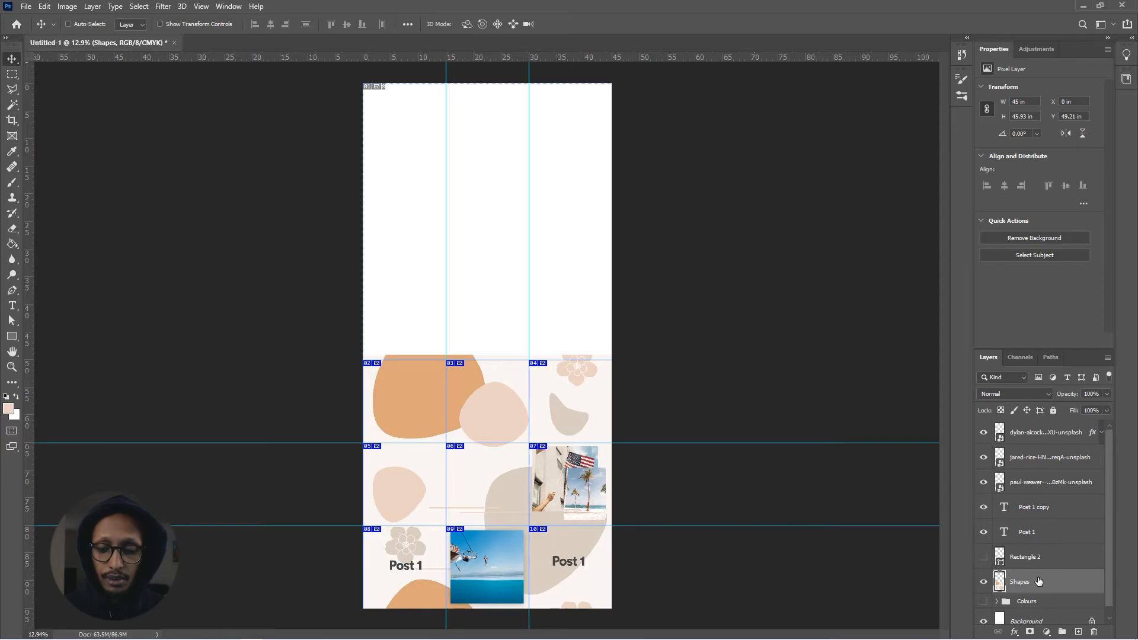
left_click_drag(496, 501, 503, 245)
Align the Shapes copy with the original at Y 3.28 in so the orange shape continues across the join.
scroll(350, 353, "up", 5)
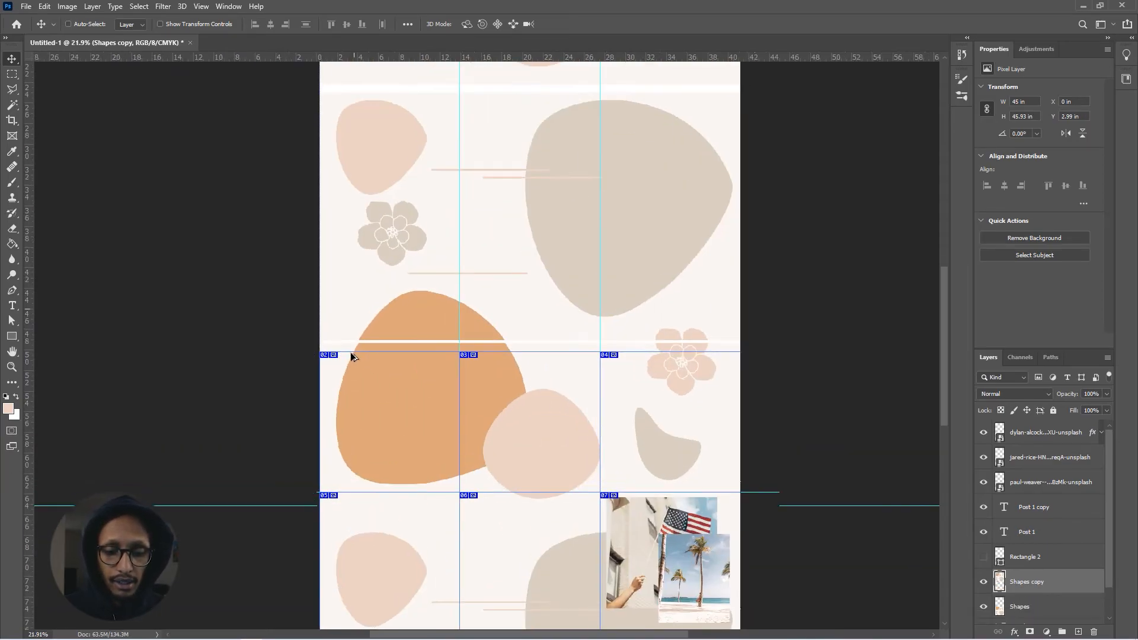
scroll(391, 323, "up", 2)
scroll(432, 293, "up", 2)
left_click_drag(432, 293, 446, 368)
scroll(446, 374, "down", 4)
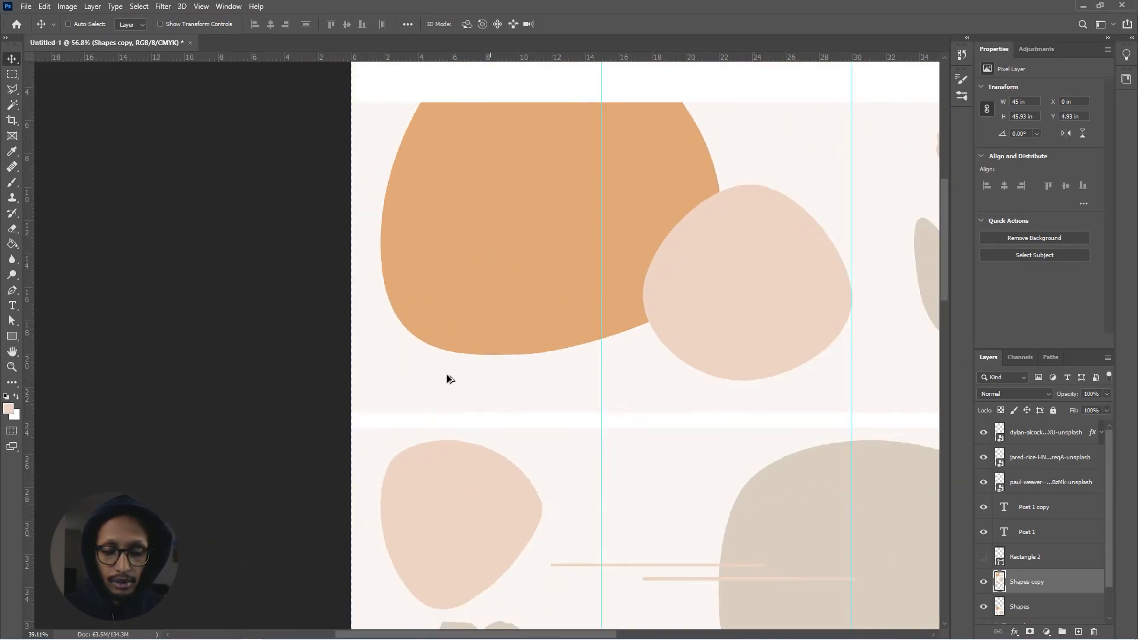
left_click_drag(492, 221, 435, 541)
scroll(435, 541, "down", 10)
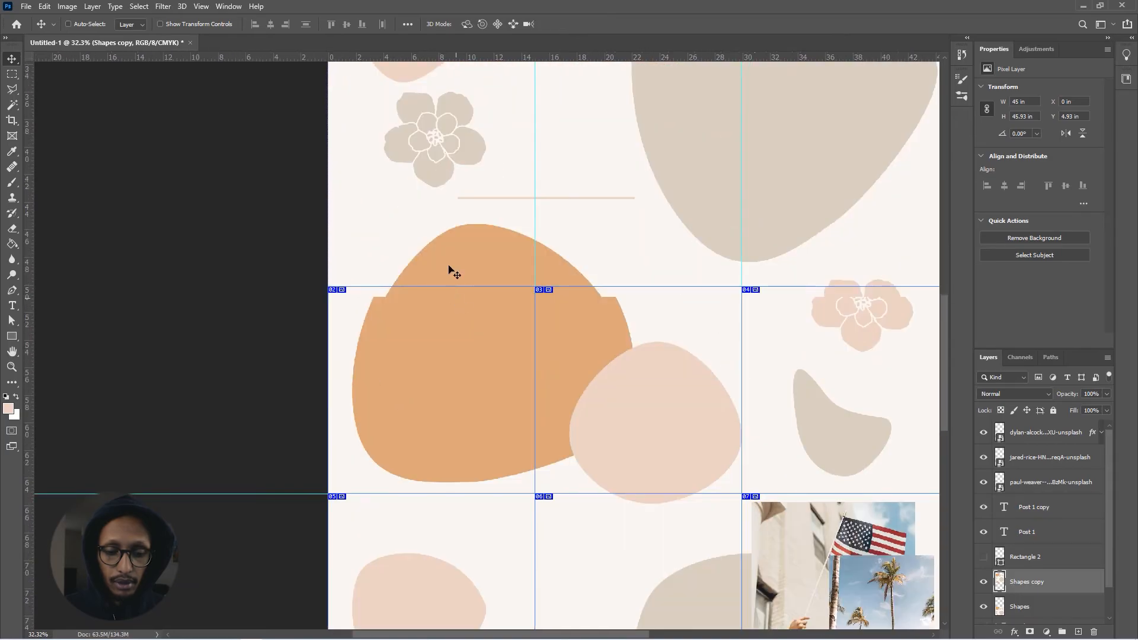
mouse_move(441, 240)
left_mouse_down()
mouse_move(439, 217)
mouse_move(437, 228)
left_mouse_up()
scroll(372, 293, "up", 2)
scroll(489, 233, "down", 1)
scroll(489, 233, "down", 4)
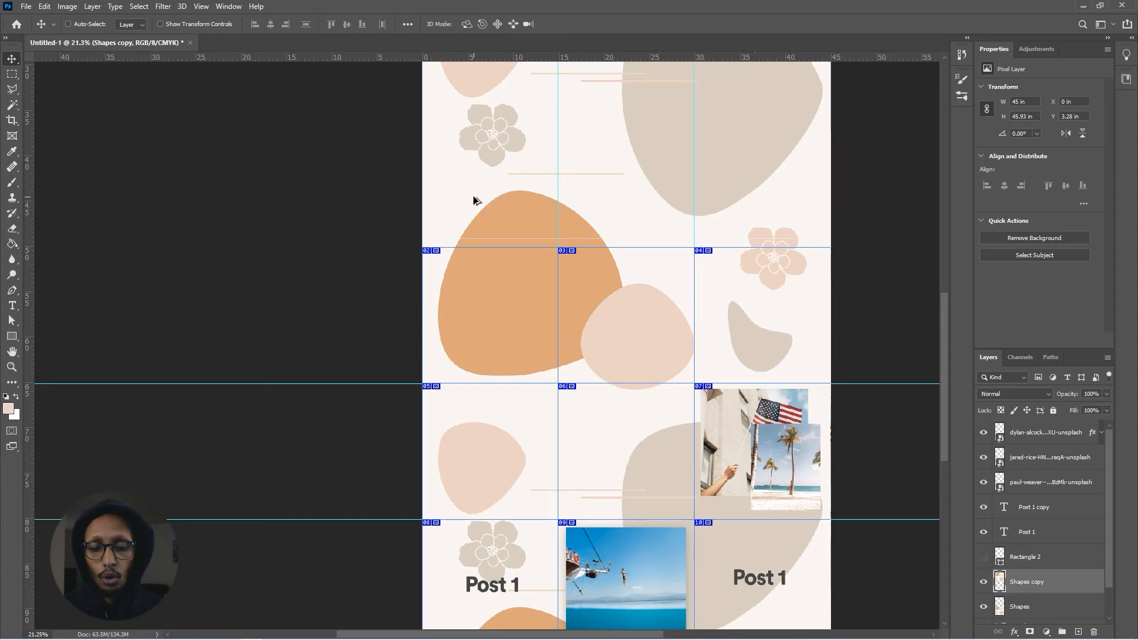
Hide the guides and slice outlines and examine the lower part of the extended feed at 25% zoom.
scroll(577, 269, "down", 2)
key("ctrl+h")
left_click_drag(681, 304, 594, 354)
left_click_drag(562, 496, 534, 370)
key("z")
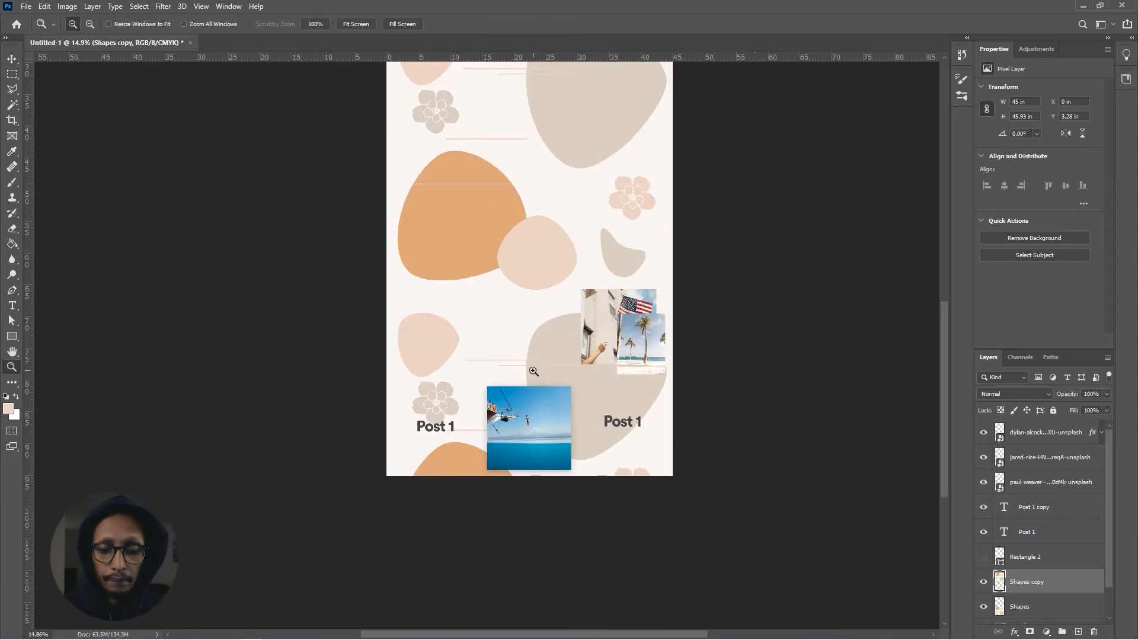
left_click(533, 372)
left_click(530, 393)
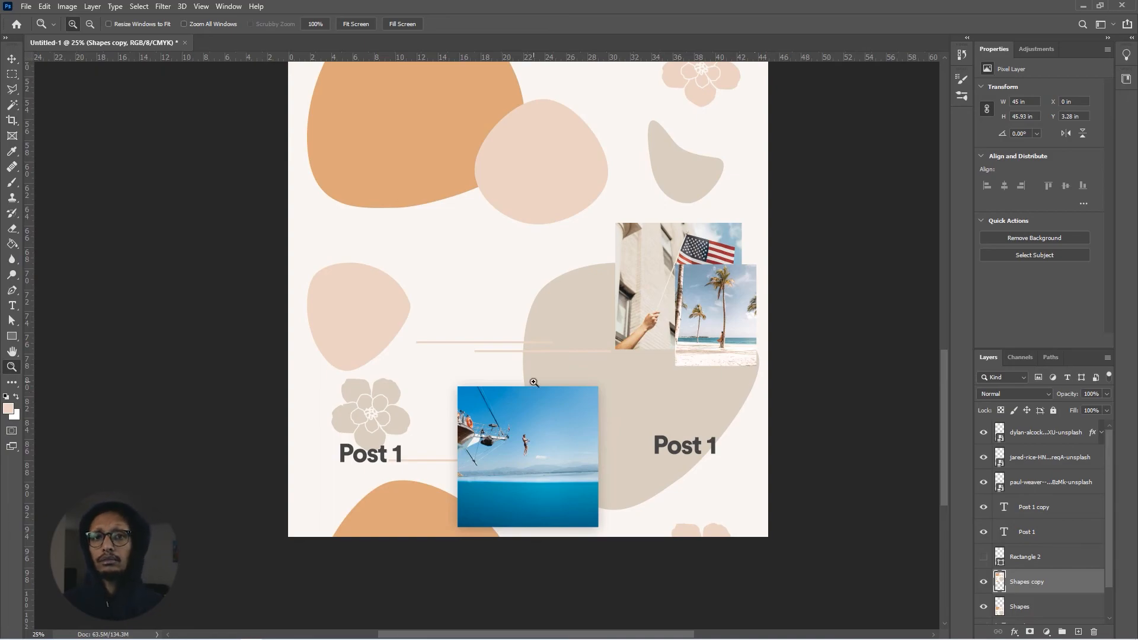